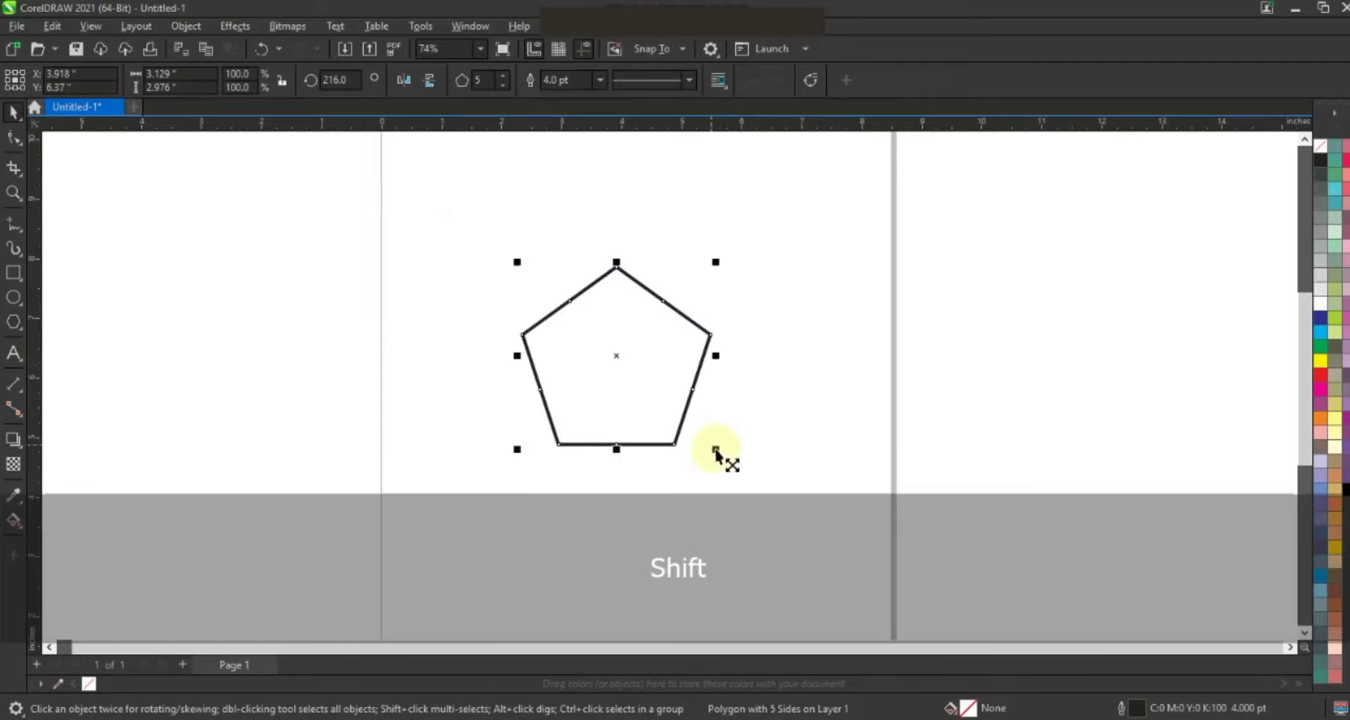
- Enlarge the pentagon from its centre to about 4.04 by 3.84 in and pull its side midpoints inward to form a five-pointed star
left_click_drag(715, 448, 760, 482)
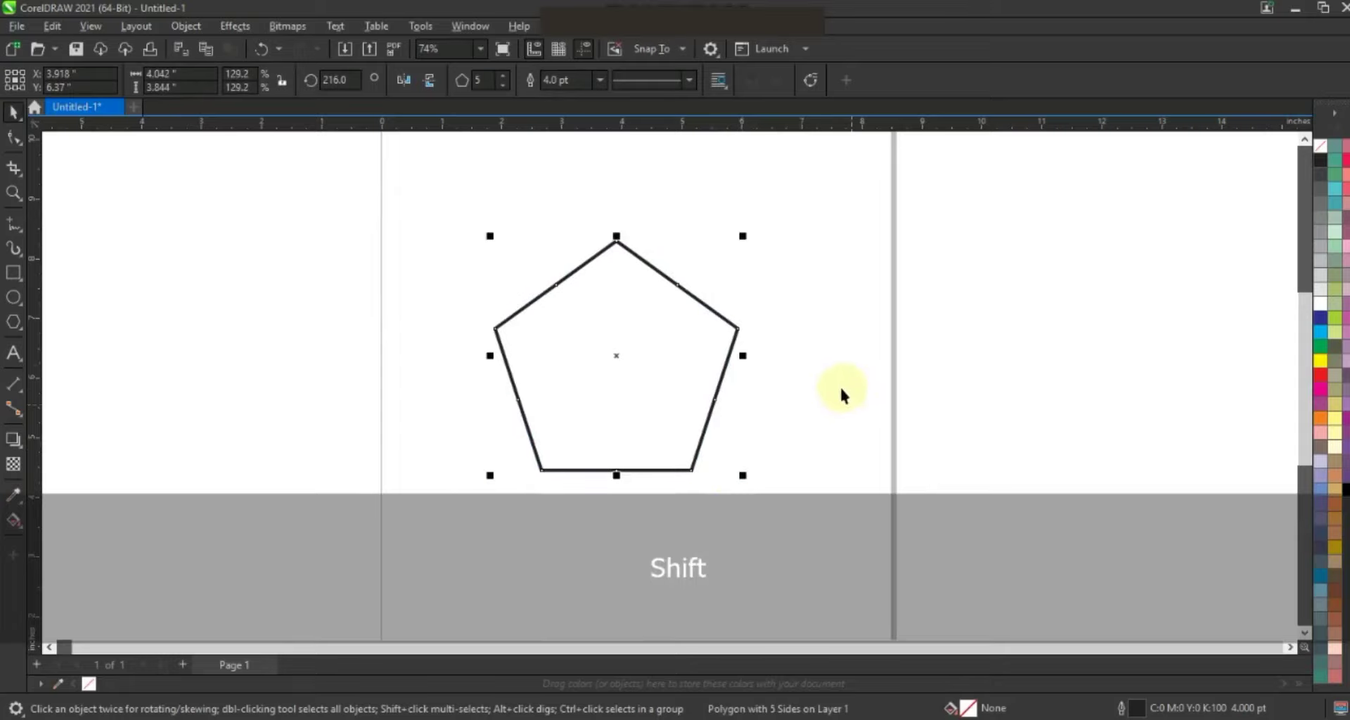
left_click(14, 137)
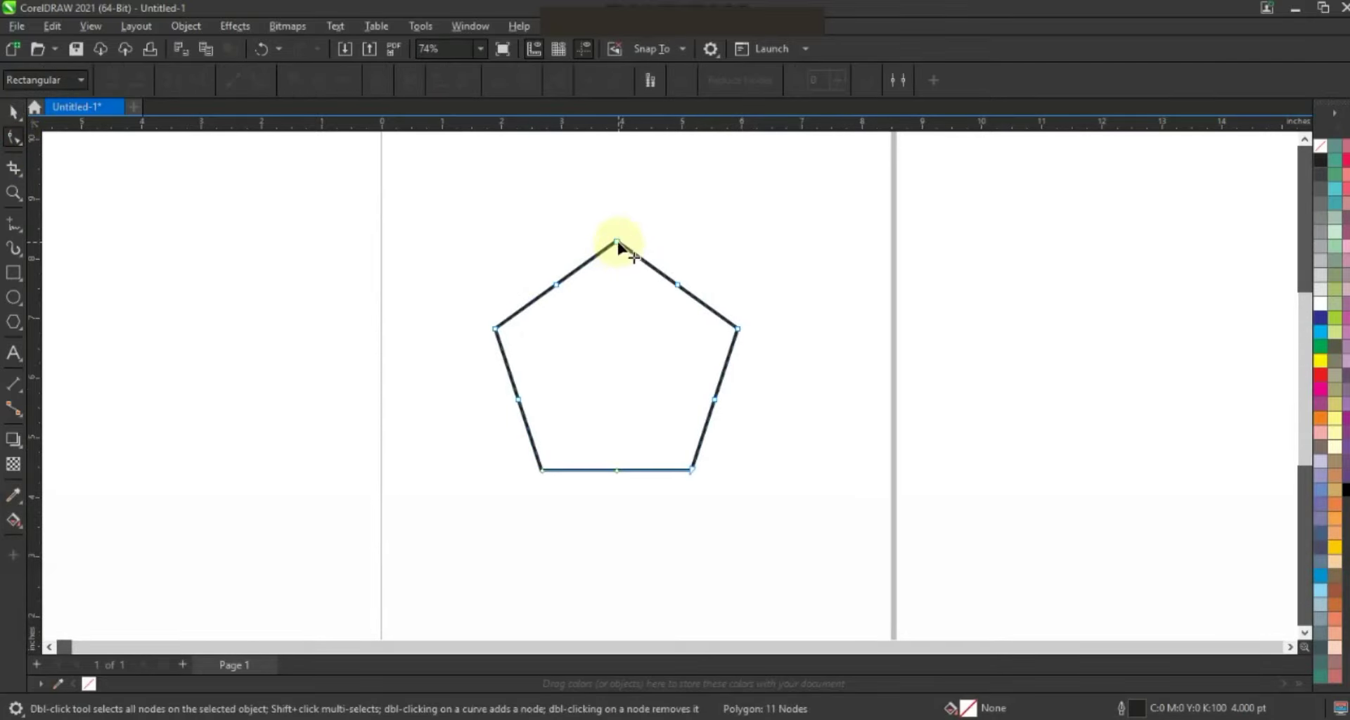
left_click_drag(556, 288, 568, 330)
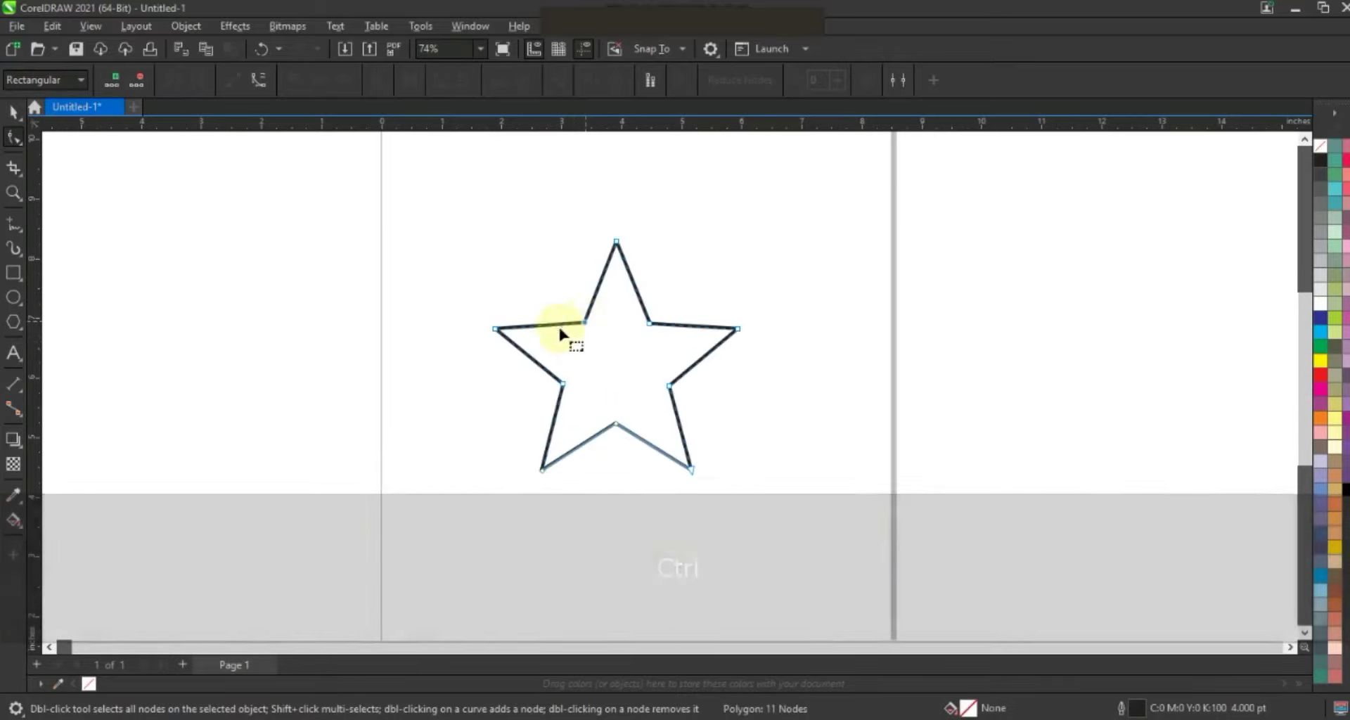
- Turn snapping off and move the star's inner corners slightly outward, leaving nothing selected
left_click(621, 54)
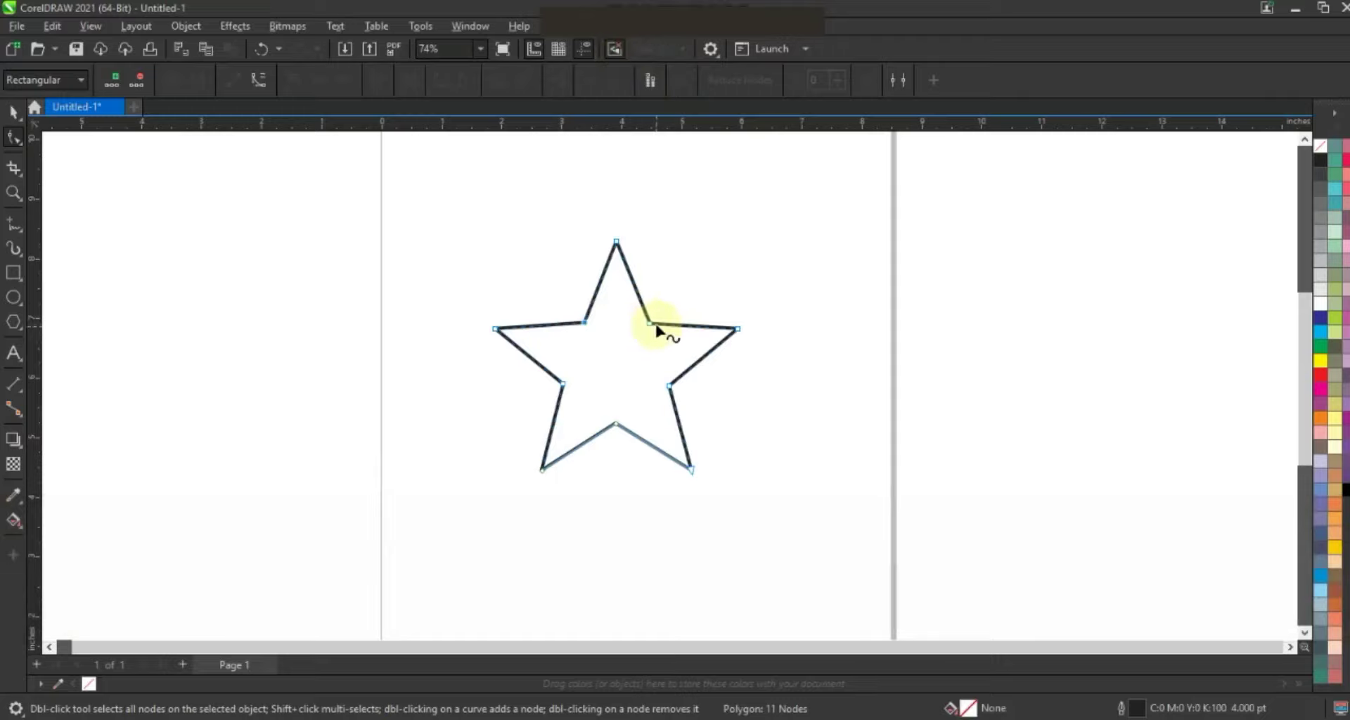
left_click_drag(654, 325, 654, 324)
left_click(14, 111)
left_click(111, 185)
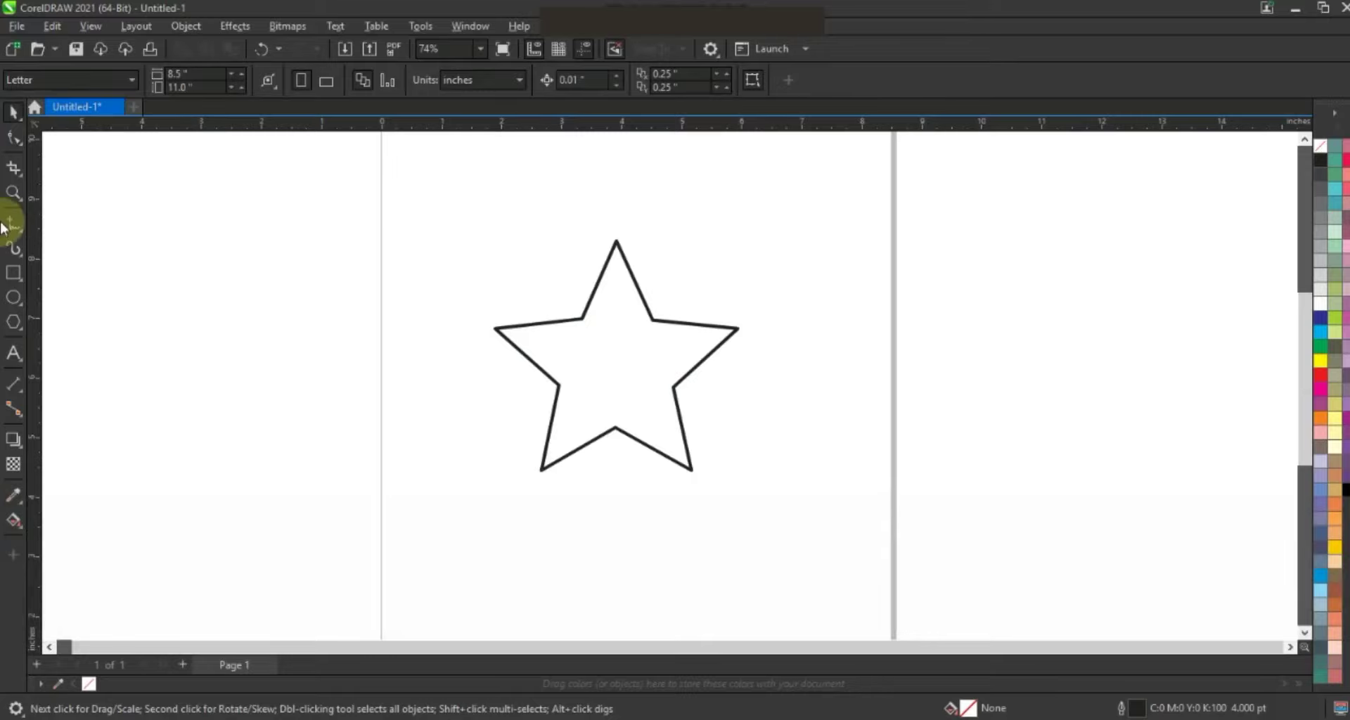
- Draw a two-segment Freehand line about 3.37 in wide from outside the star through its left tip and across toward the right arm
left_click(14, 192)
left_click_drag(339, 187, 855, 515)
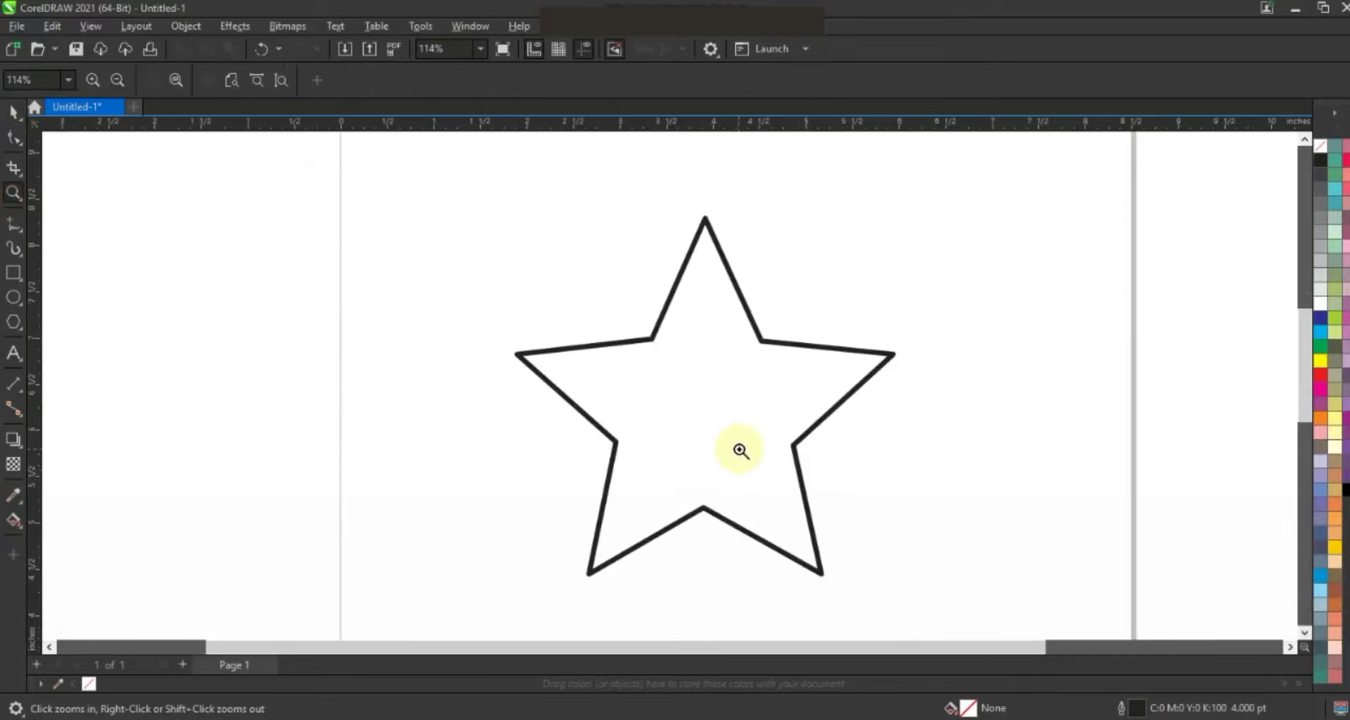
left_click(12, 225)
left_click(436, 296)
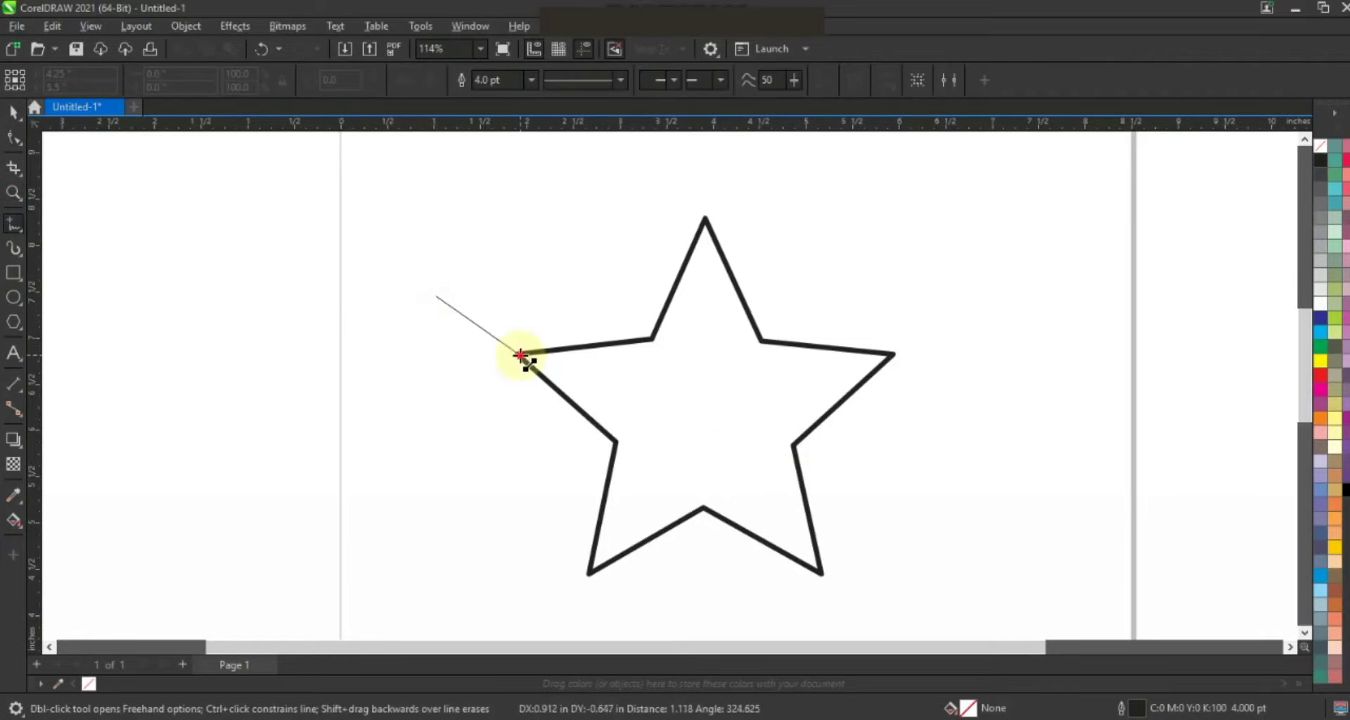
double_click(520, 355)
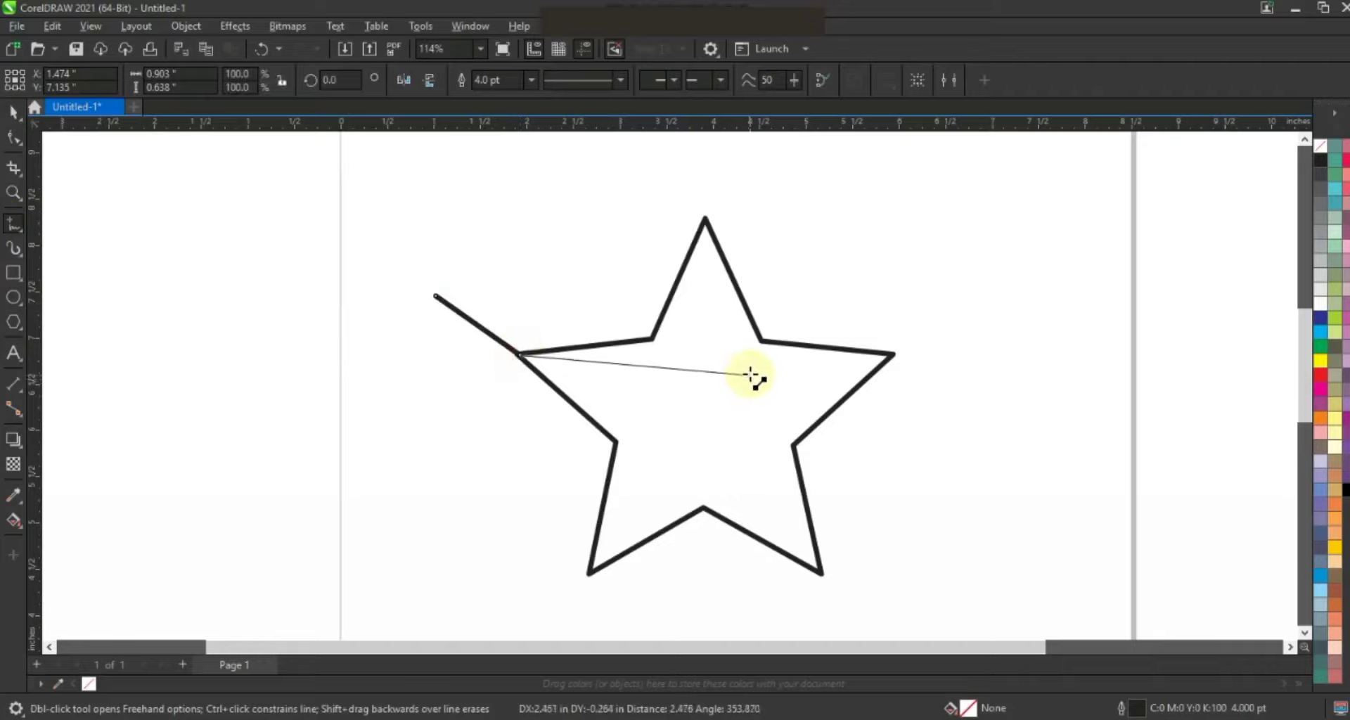
left_click(751, 366)
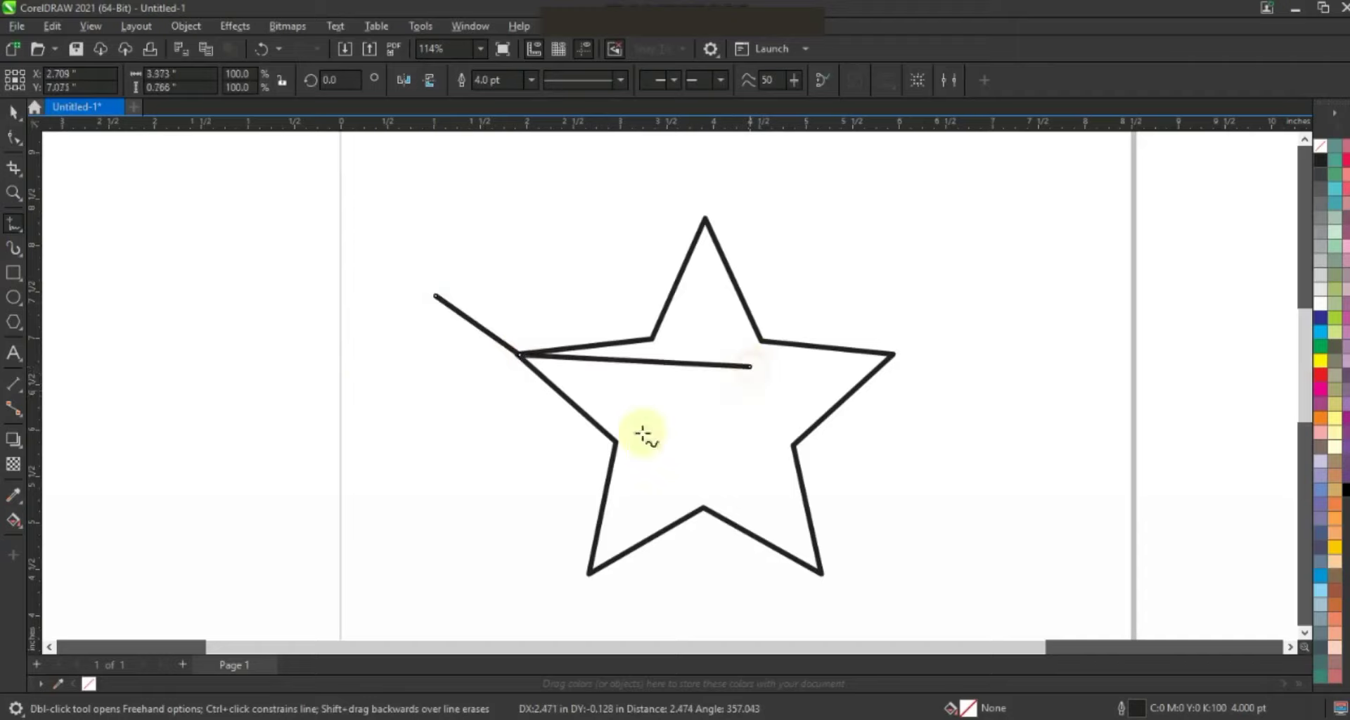
- Convert the line's nodes to curves and bend the long segment inside the star into a smooth downward-sagging arc
left_click(8, 137)
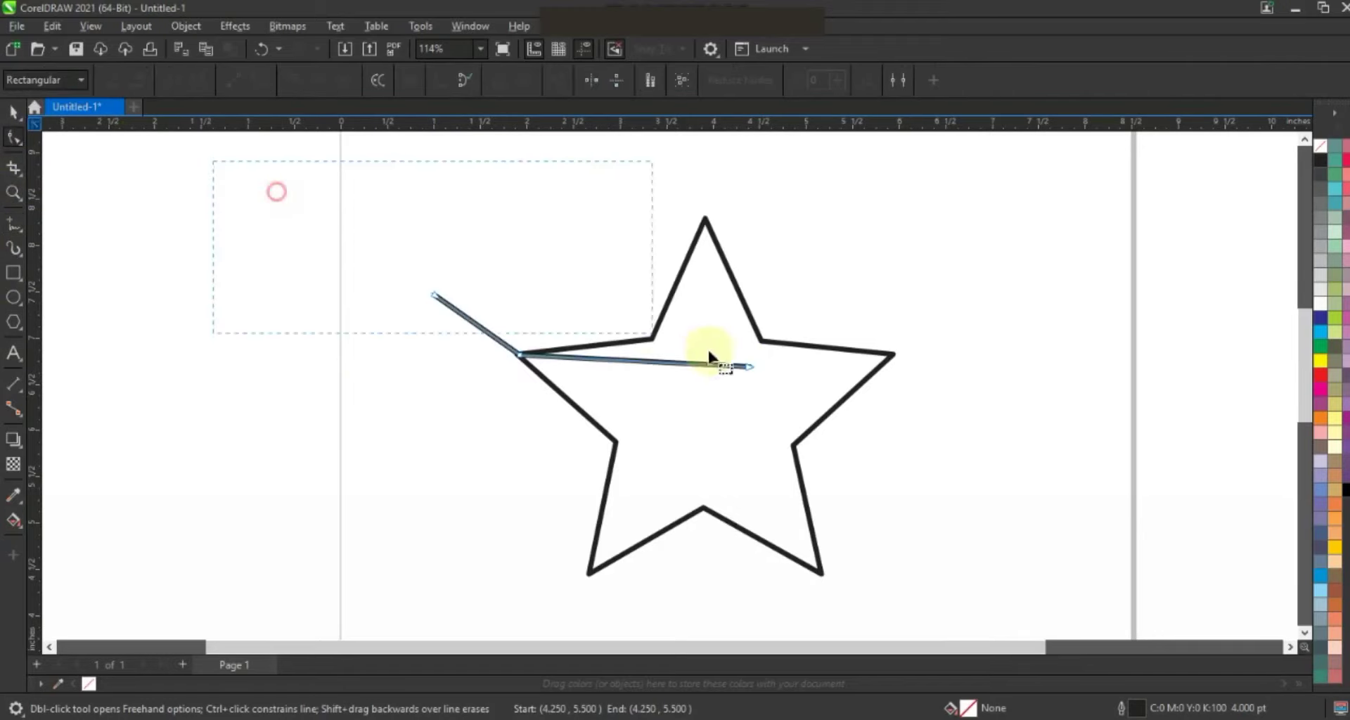
left_click_drag(779, 374, 802, 393)
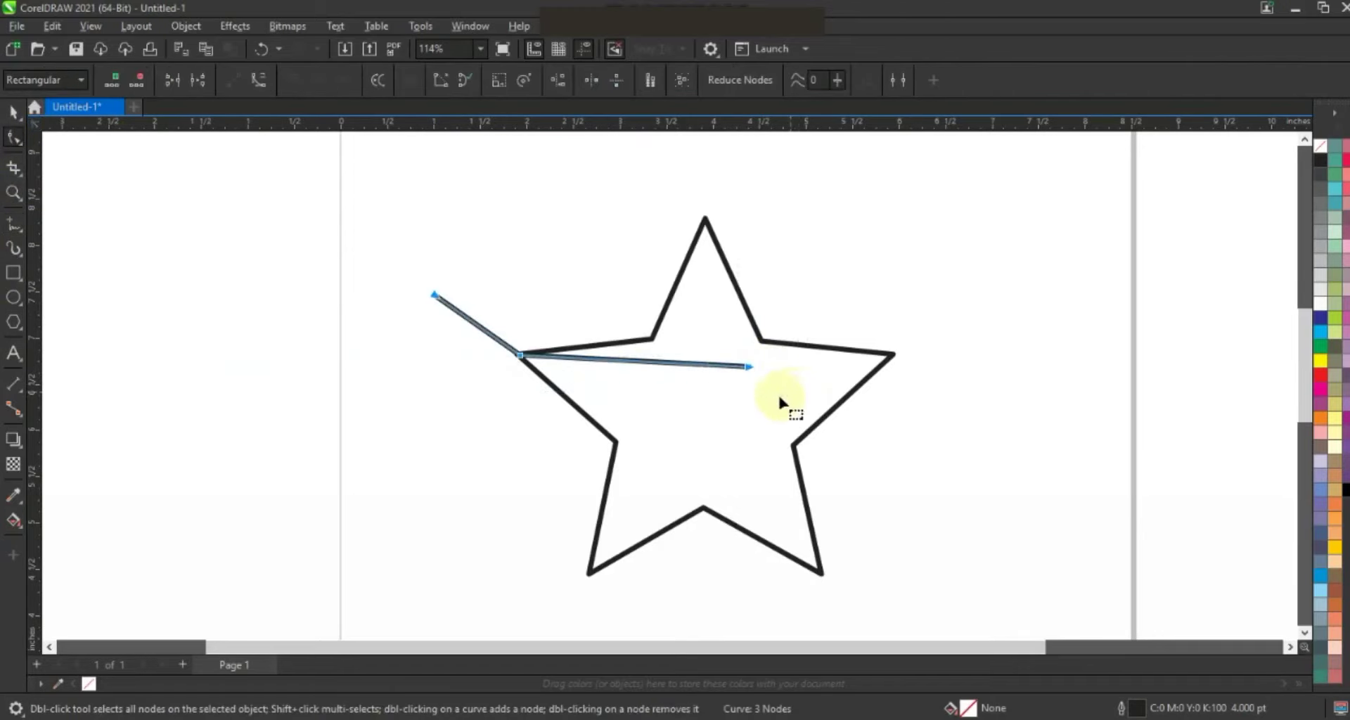
left_click(261, 78)
left_click(630, 363)
left_click_drag(642, 361, 651, 384)
left_click_drag(748, 365, 751, 373)
left_click_drag(600, 383, 599, 404)
left_click_drag(682, 398, 678, 398)
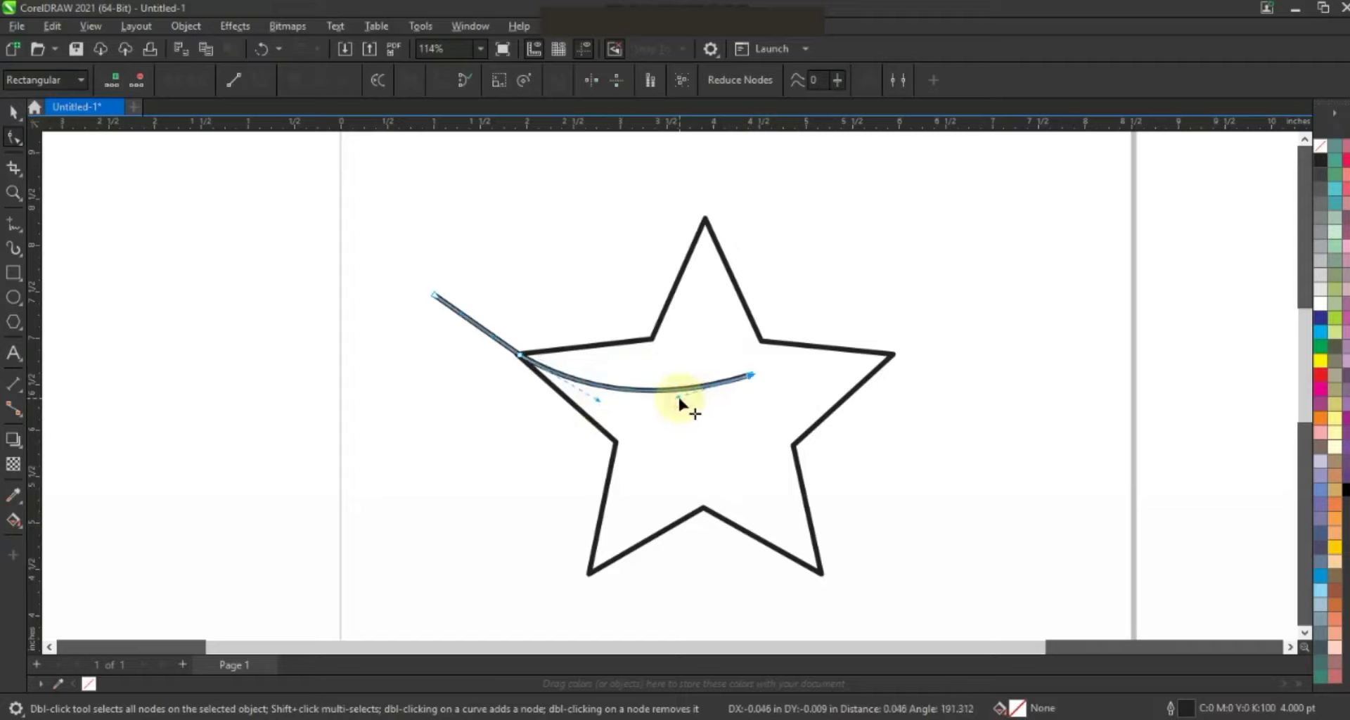
- Duplicate the bent line, mirror the copy vertically and place it directly below the original
left_click(13, 113)
key("KP_Add")
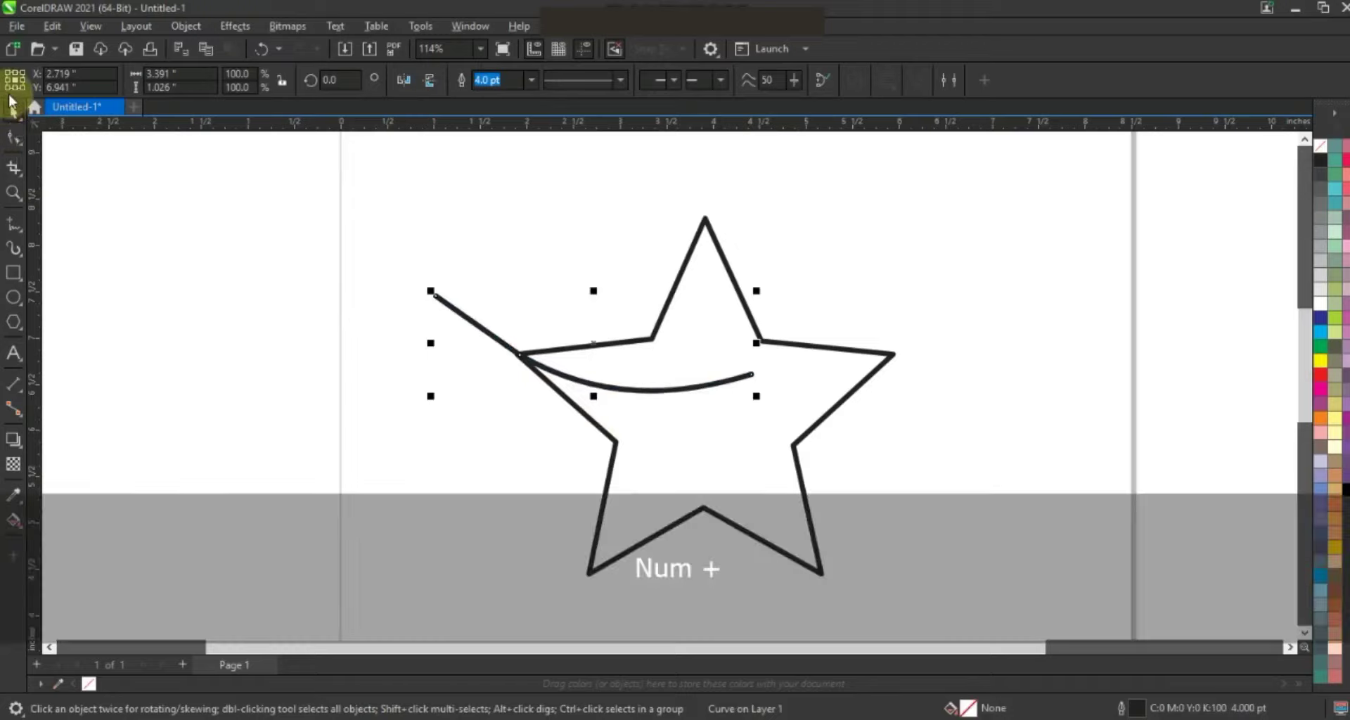
left_click_drag(595, 292, 533, 472)
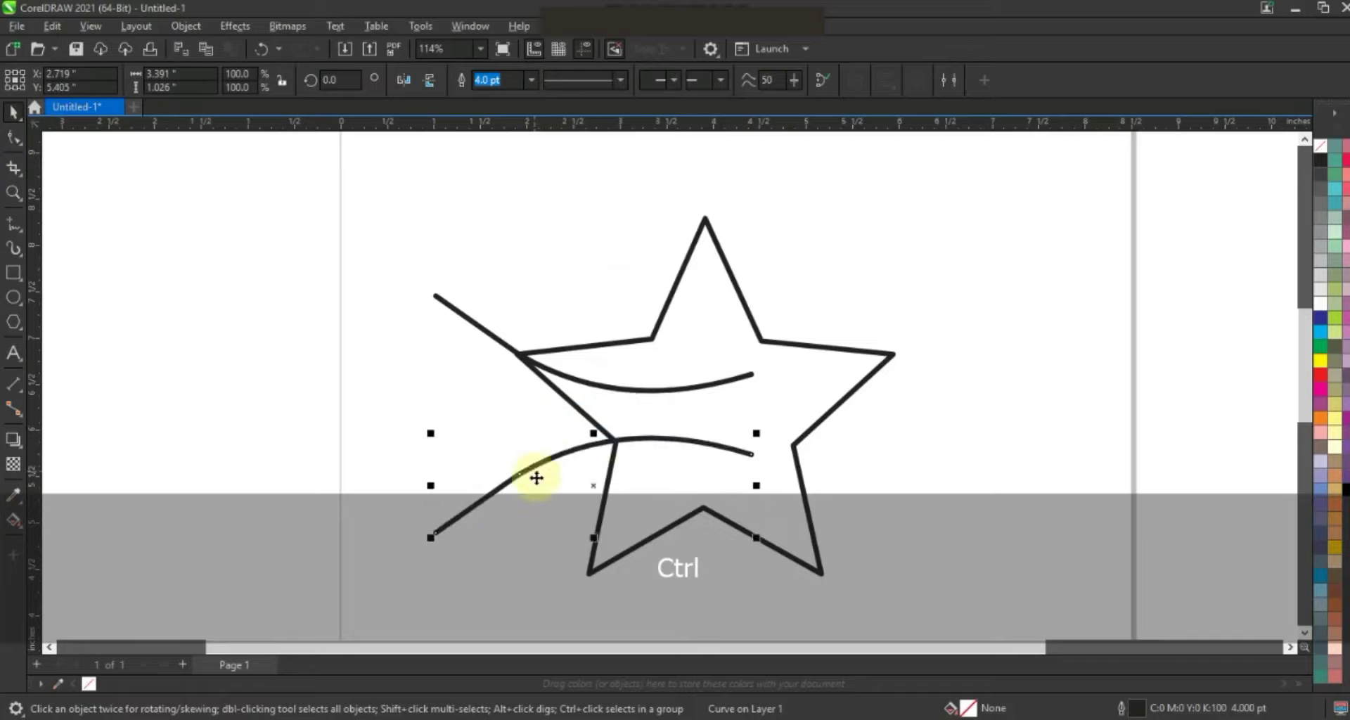
- Rotate the mirrored curve to about 39.5°, scale it to about 103.9% and place it through the star's lower-left tip, ending near the upper curve
left_click(703, 448)
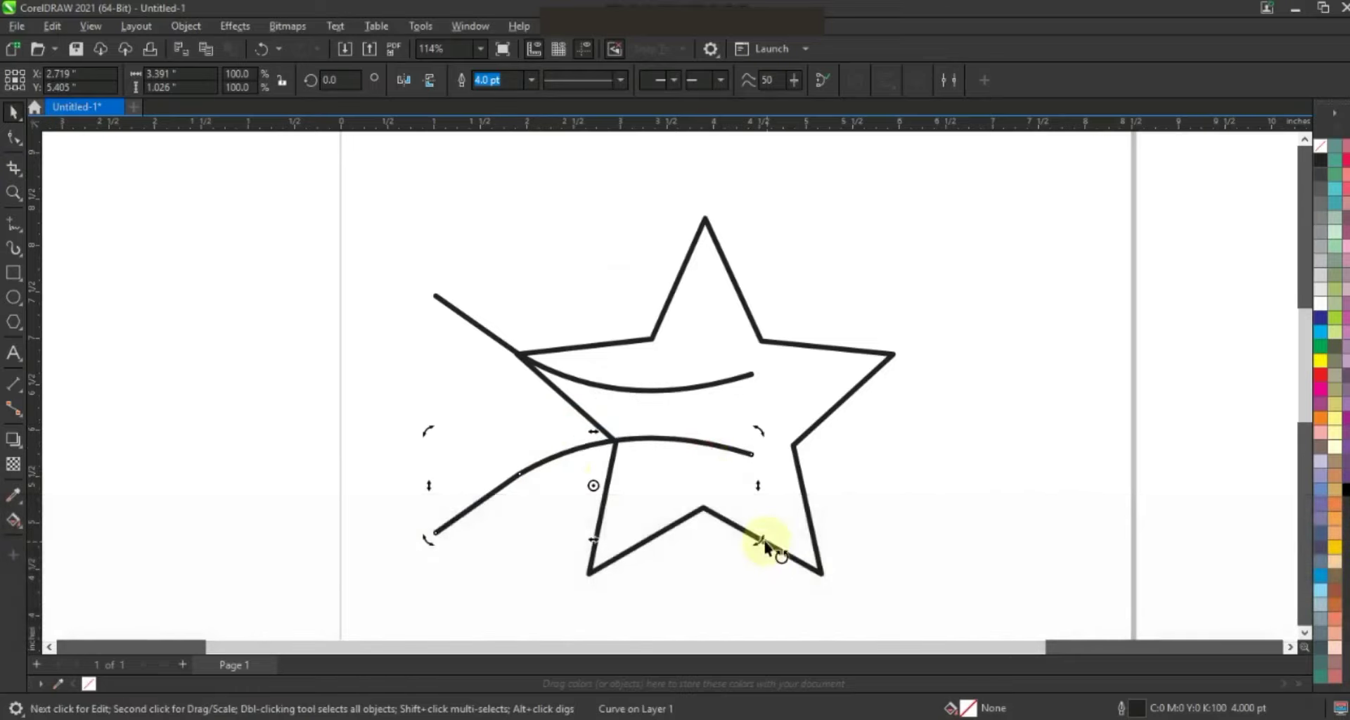
left_click_drag(764, 541, 738, 465)
left_click_drag(585, 448, 649, 541)
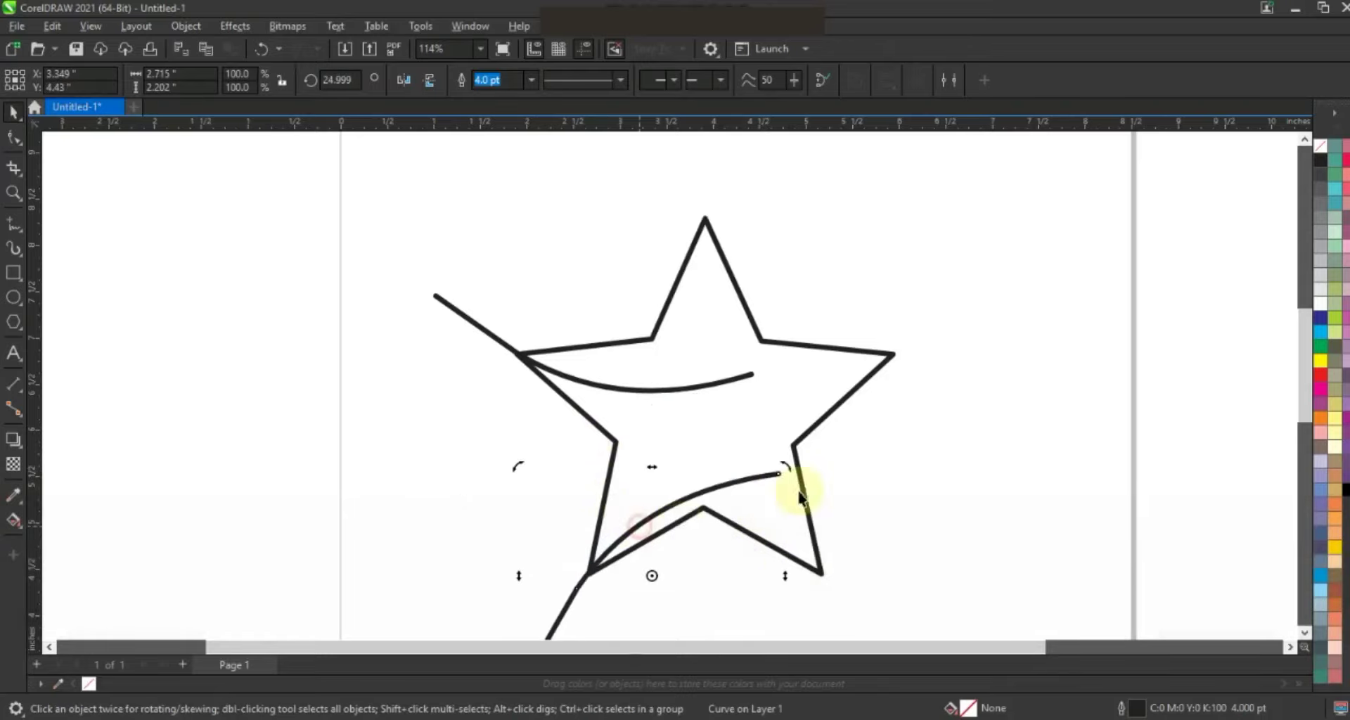
left_click_drag(783, 468, 762, 391)
mouse_move(702, 437)
left_mouse_down()
mouse_move(717, 440)
mouse_move(712, 426)
left_mouse_up()
left_click(712, 427)
left_click_drag(773, 393, 777, 401)
left_click(742, 380)
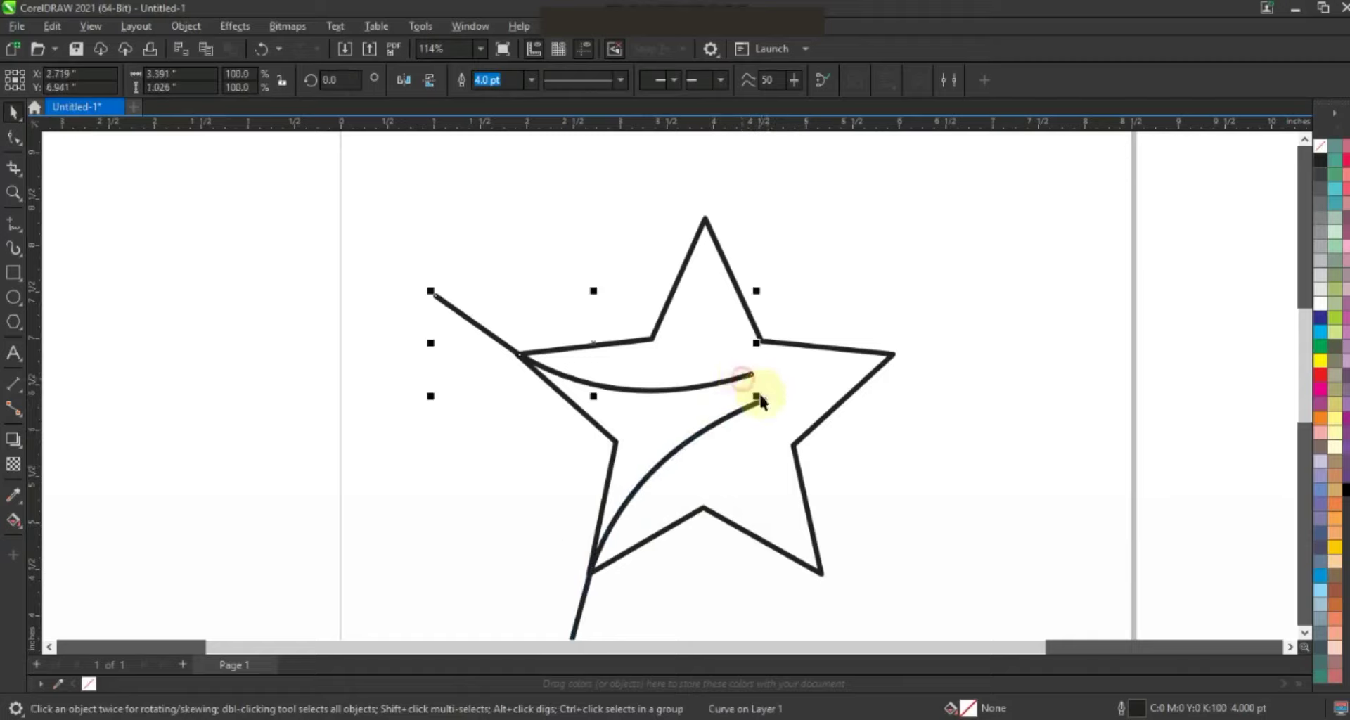
left_click(1033, 408)
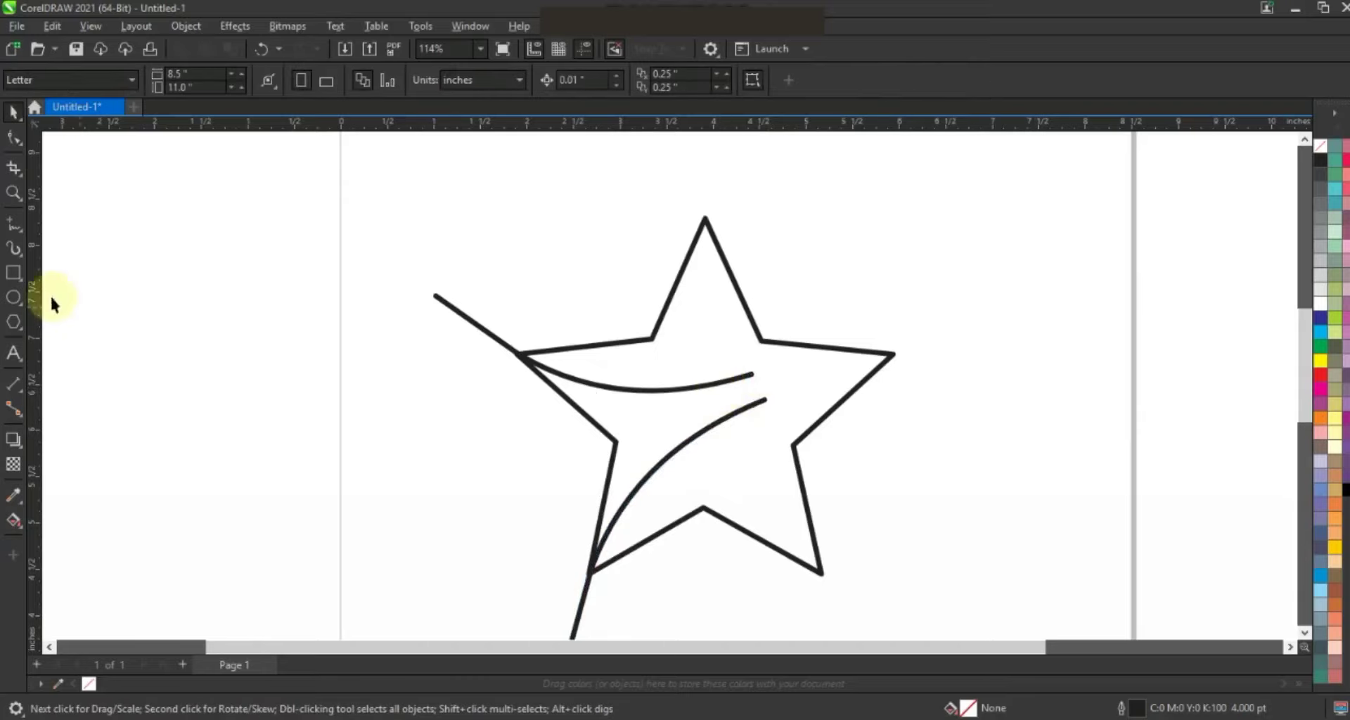
- Draw a square about 1.37 in wide beside the page, convert it to curves and delete its lower-right node to make a triangle
left_click(13, 273)
left_click_drag(99, 259, 168, 385)
left_click(12, 114)
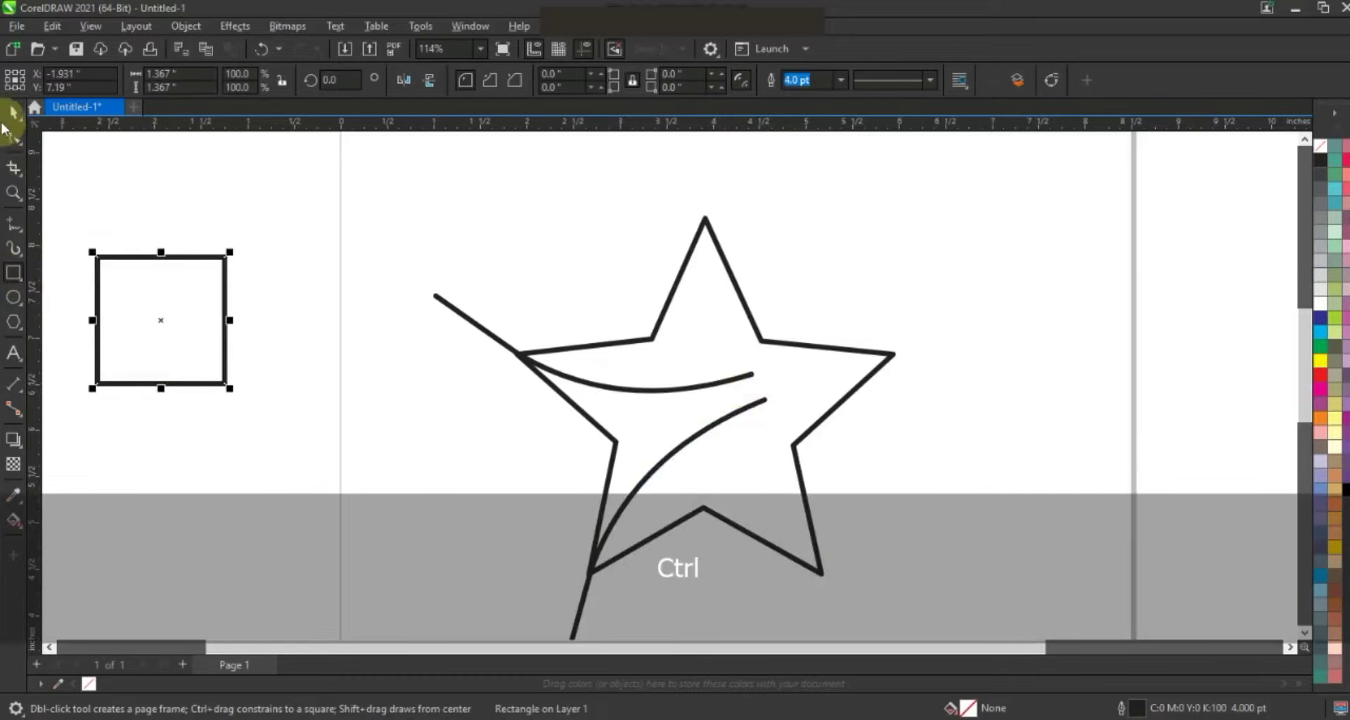
left_click(13, 137)
key("ctrl+q")
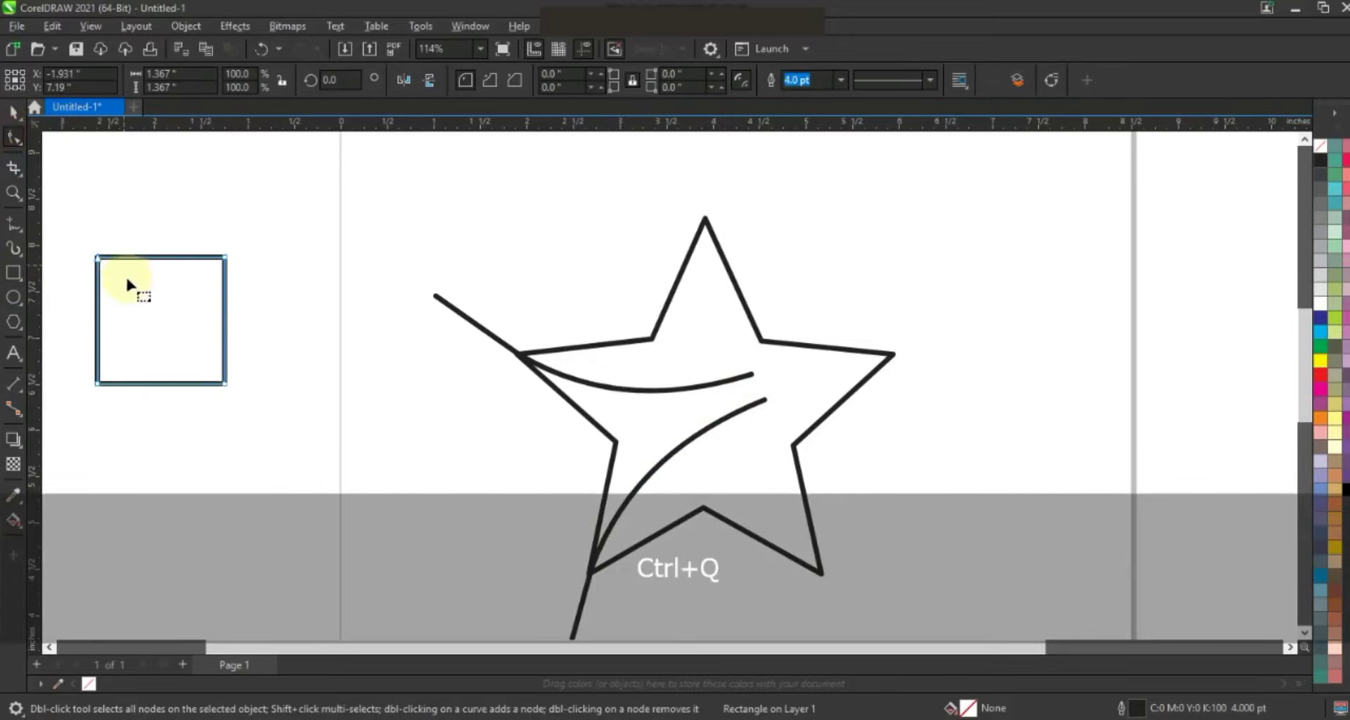
double_click(227, 385)
left_click(12, 113)
- Rotate the triangle to about 210.3°, scale it to about 81.9% and place it over the inner ends of the two curves
left_click(144, 283)
left_click(202, 254)
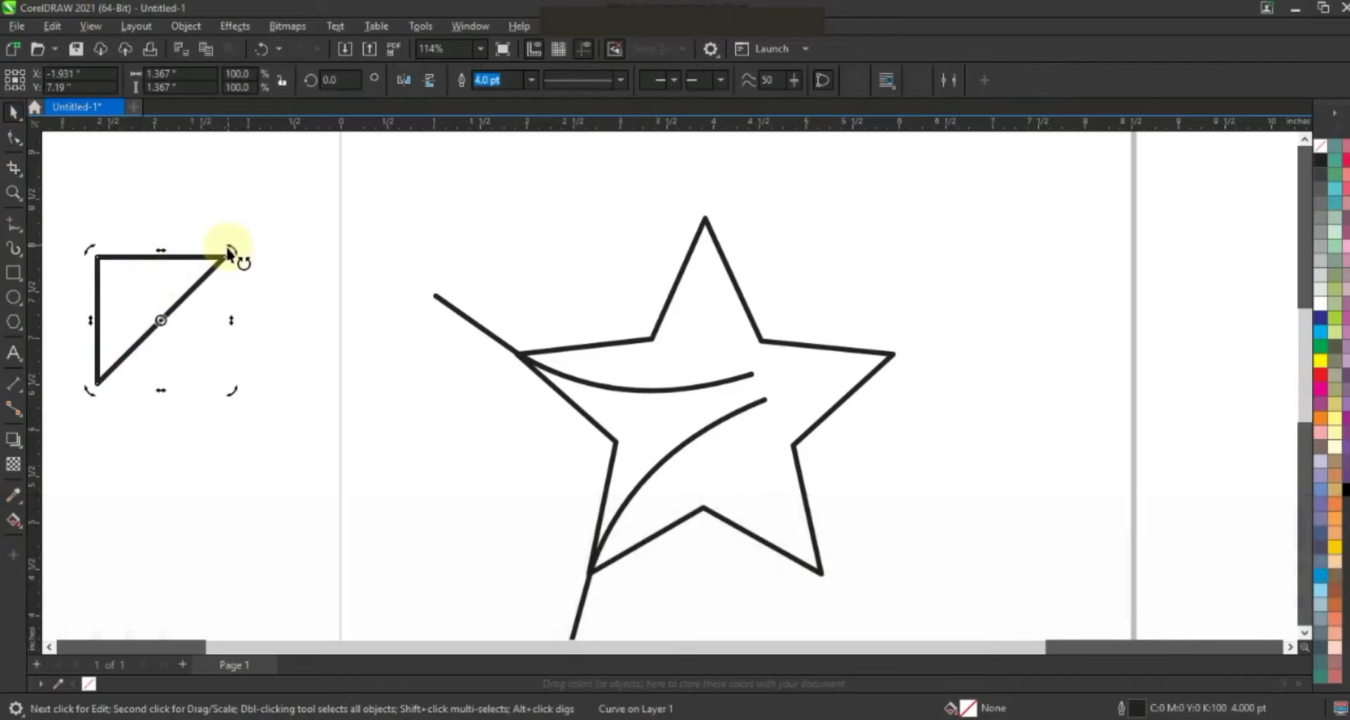
left_click_drag(231, 251, 158, 366)
left_click(194, 366)
left_click_drag(205, 413, 202, 375)
left_click_drag(210, 324, 774, 400)
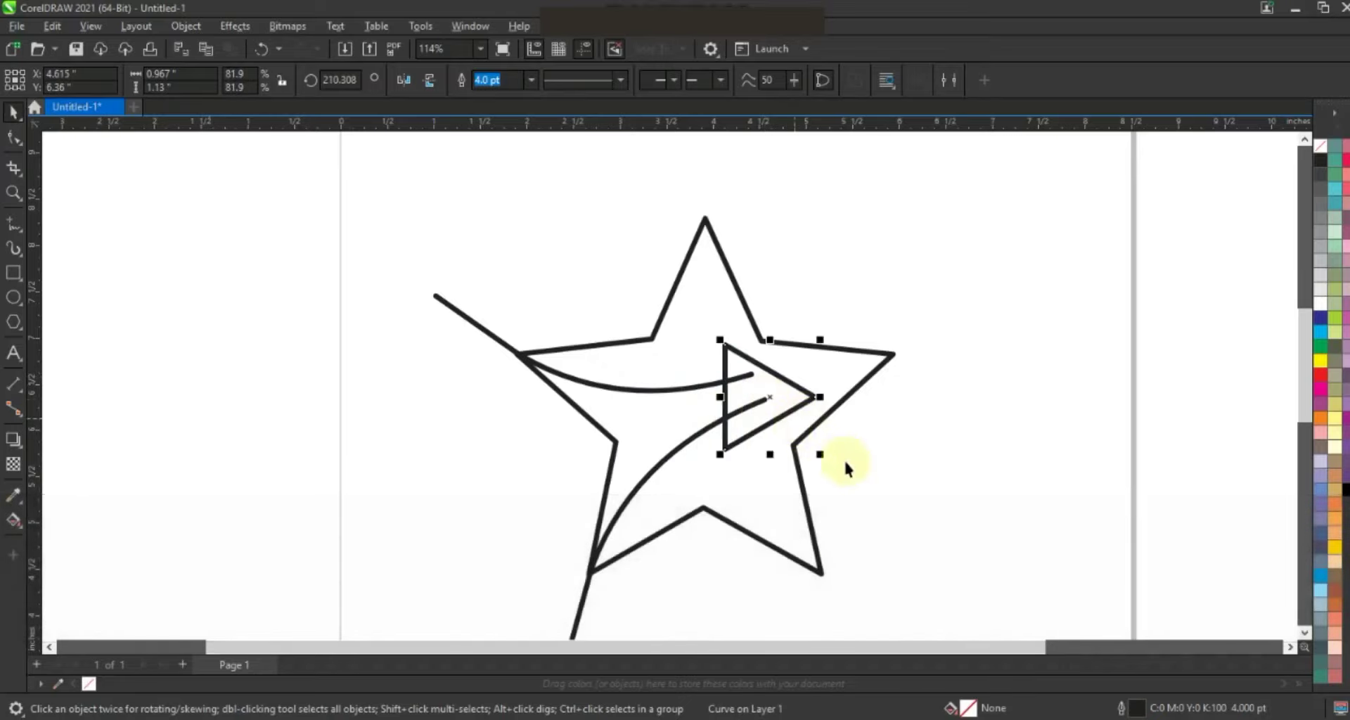
- Rotate the triangle to about 228.5° and shift it slightly up and right so it points toward the star's right tip
left_click(822, 457)
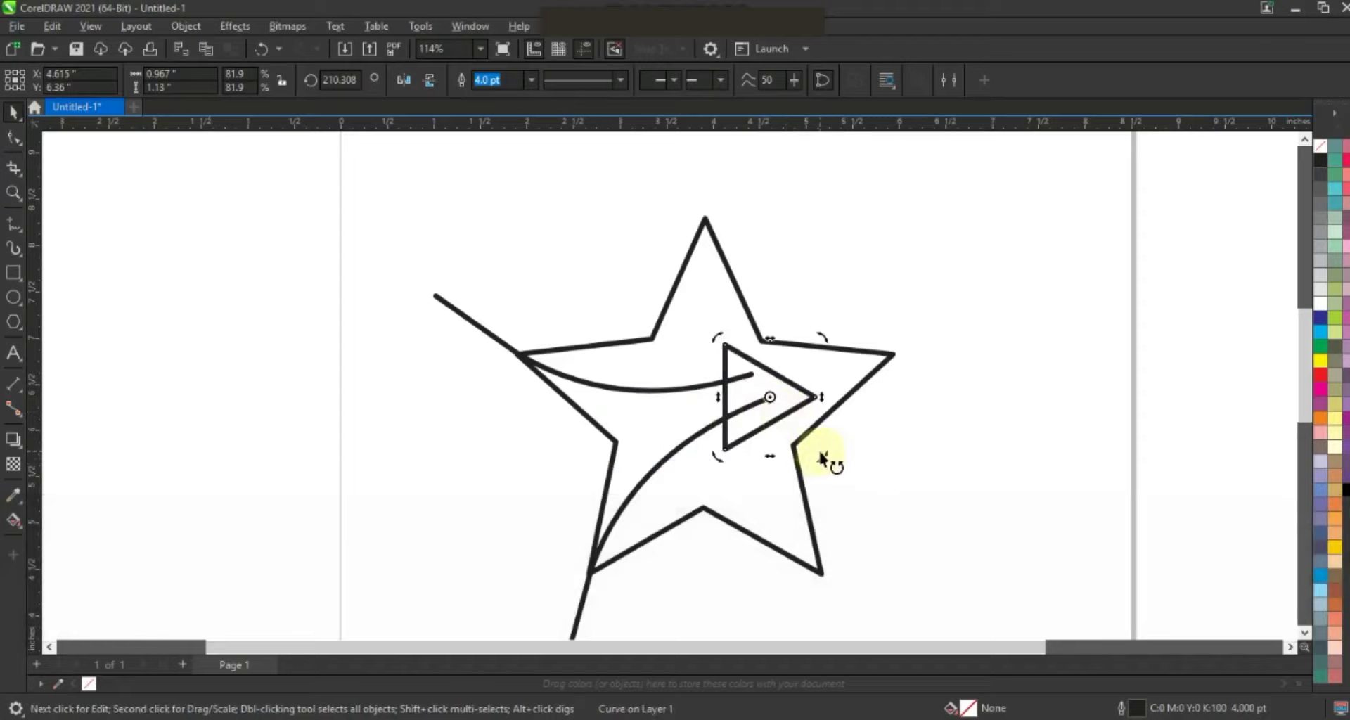
left_click_drag(821, 457, 828, 431)
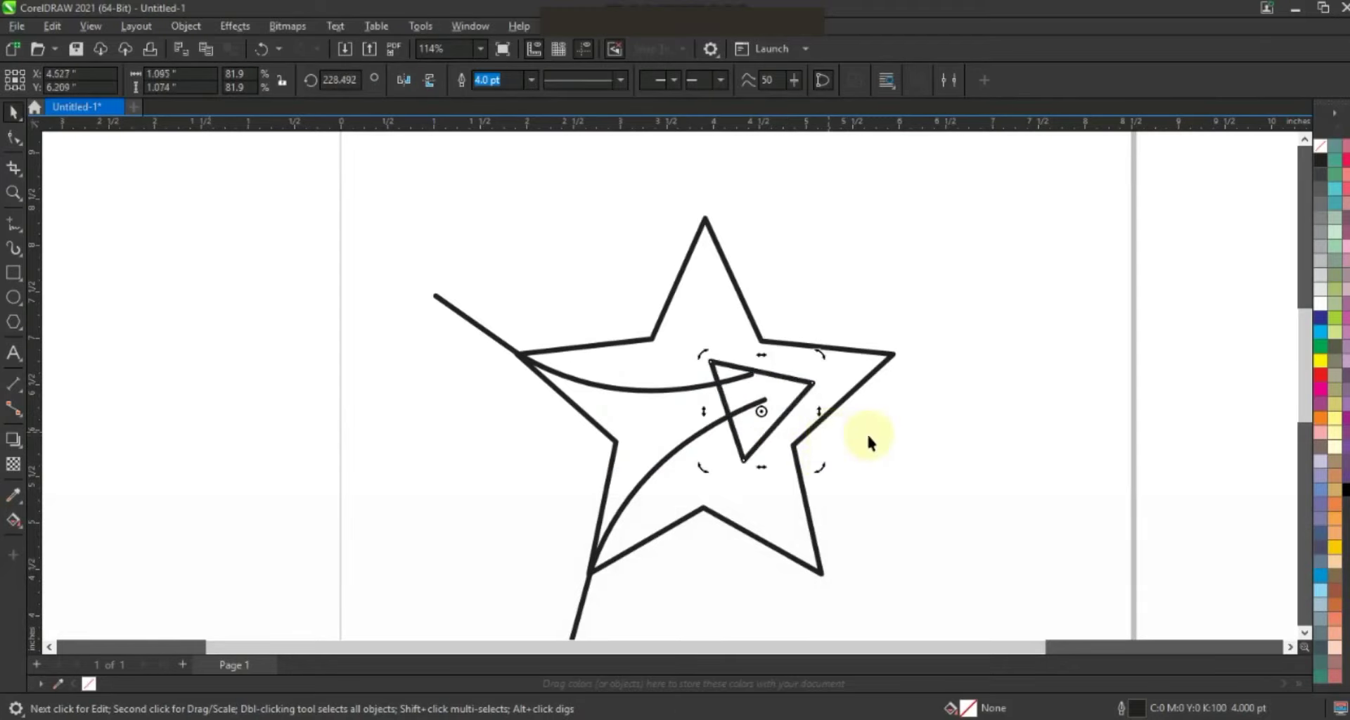
left_click(866, 431)
left_click_drag(808, 387, 819, 379)
- Combine the upper and lower curved lines into one object
left_click(704, 388)
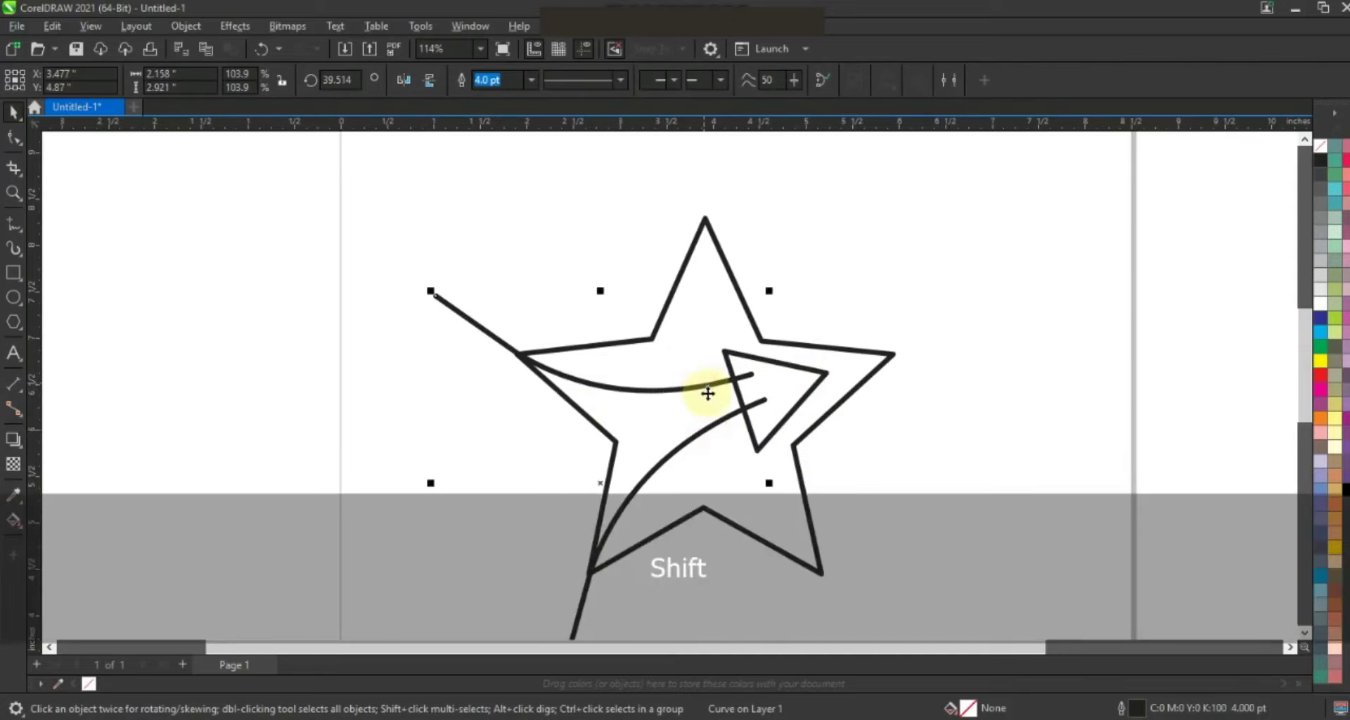
left_click(779, 362, "shift")
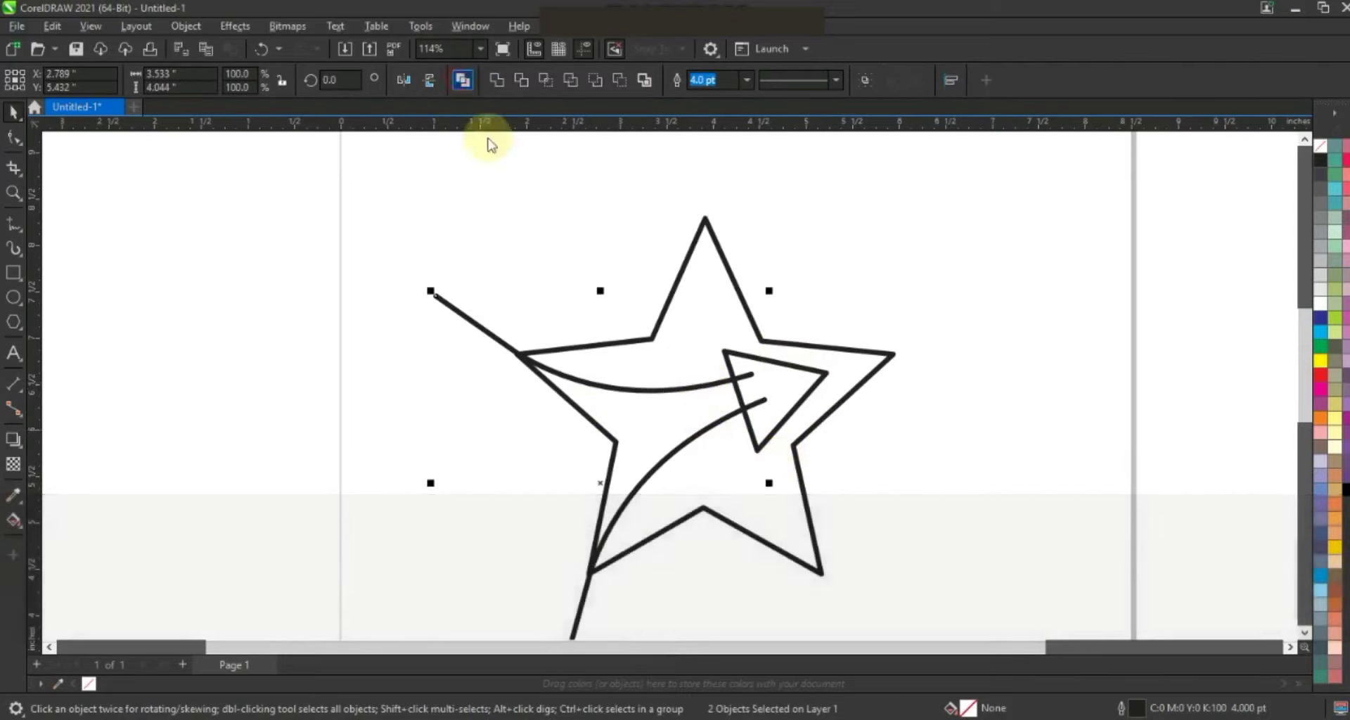
key("ctrl+l")
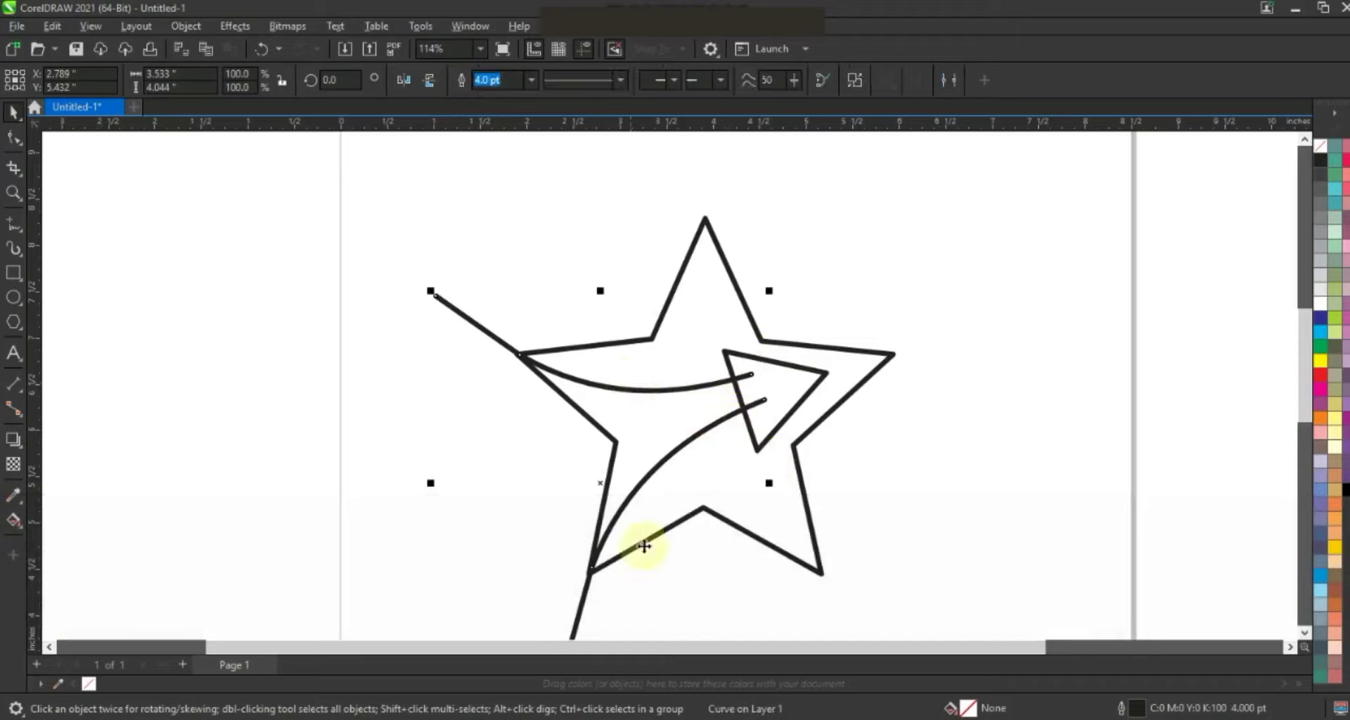
- Stretch the triangle's right corner node outward toward the star's right tip
left_click(804, 414)
key("F10")
left_click_drag(825, 372, 851, 366)
left_click(14, 111)
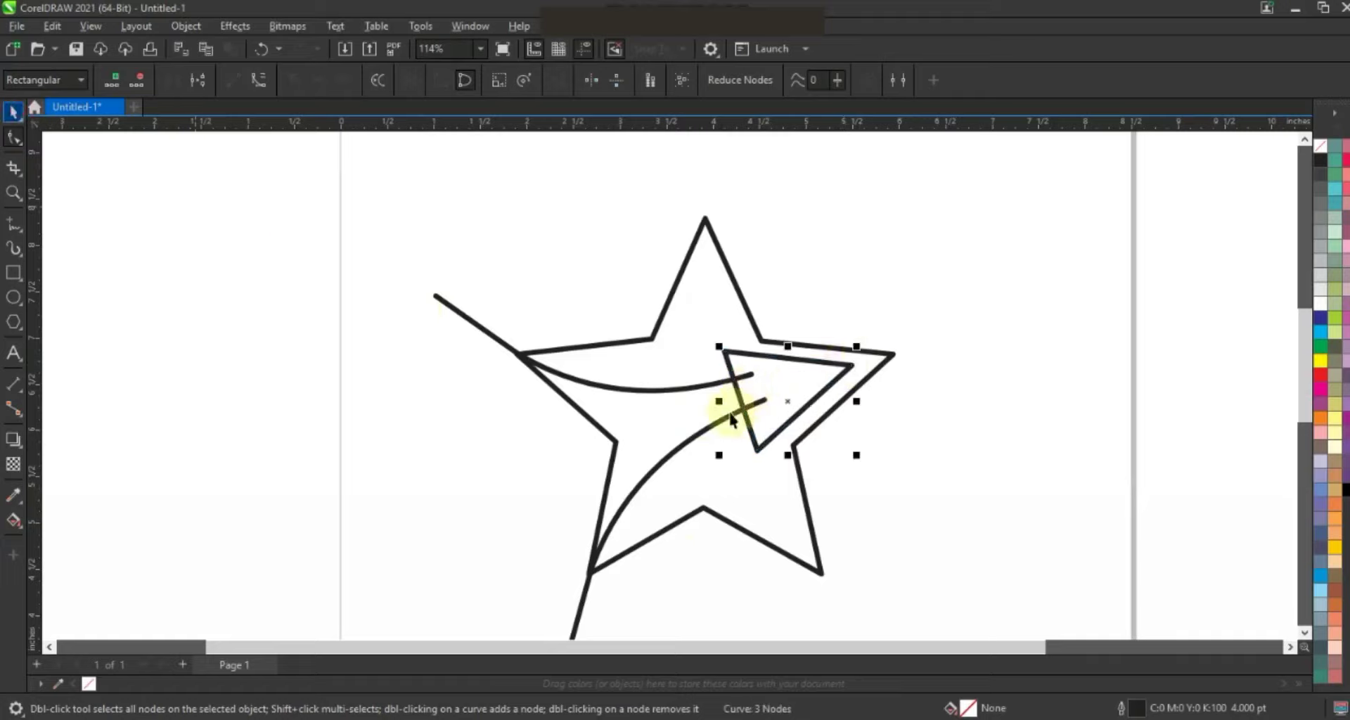
- Skew the combined curves slightly vertically so their inner ends sit lower in the triangle, leaving nothing selected
left_click(731, 417)
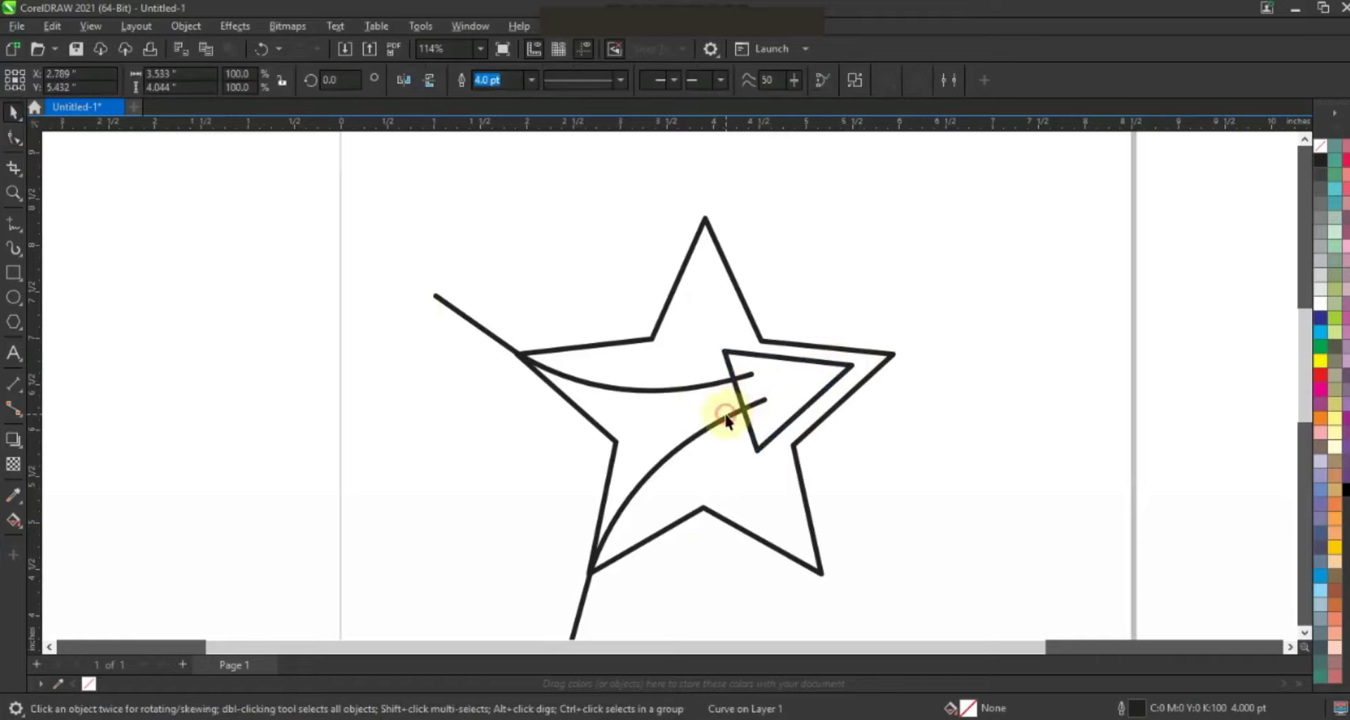
left_click(464, 324)
left_click_drag(425, 484, 427, 481)
left_click(1104, 401)
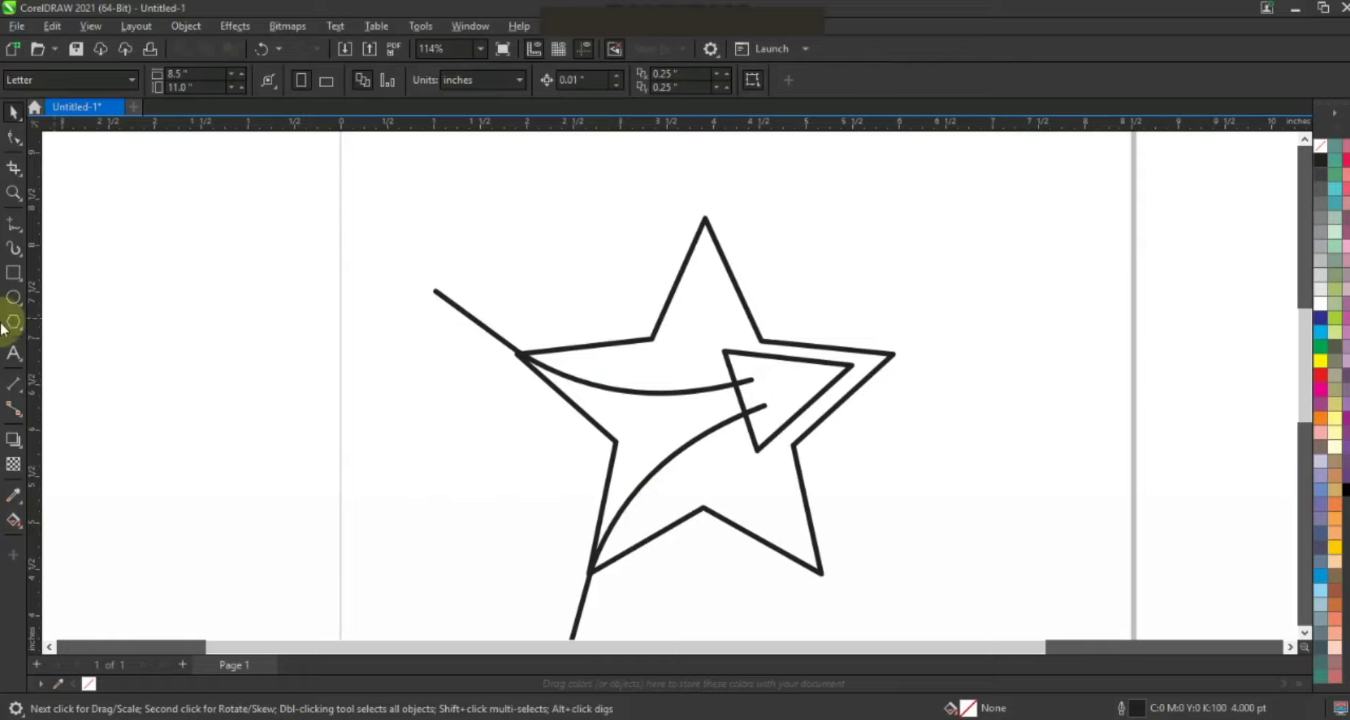
- Use Smart Fill to fill the triangle and the region between the curves with blue and a 0.5 pt black outline
left_click(11, 225)
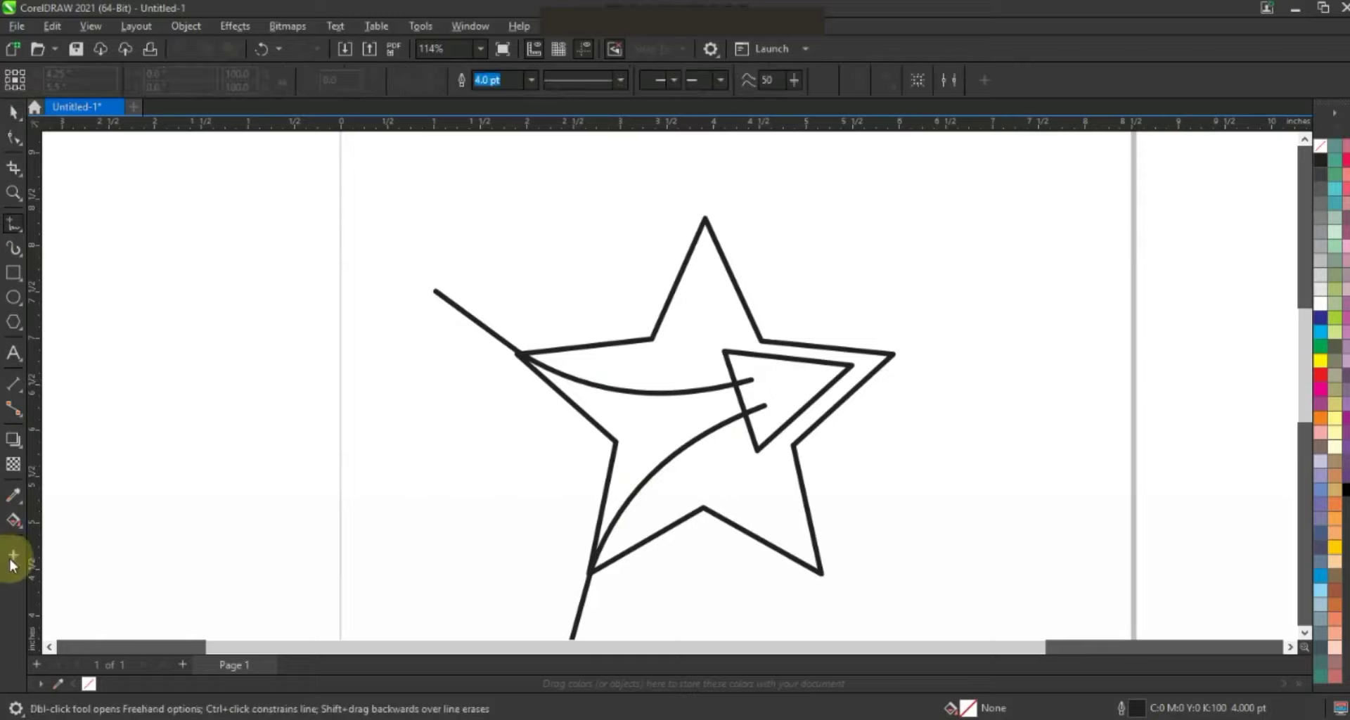
left_click(13, 521)
left_click(51, 540)
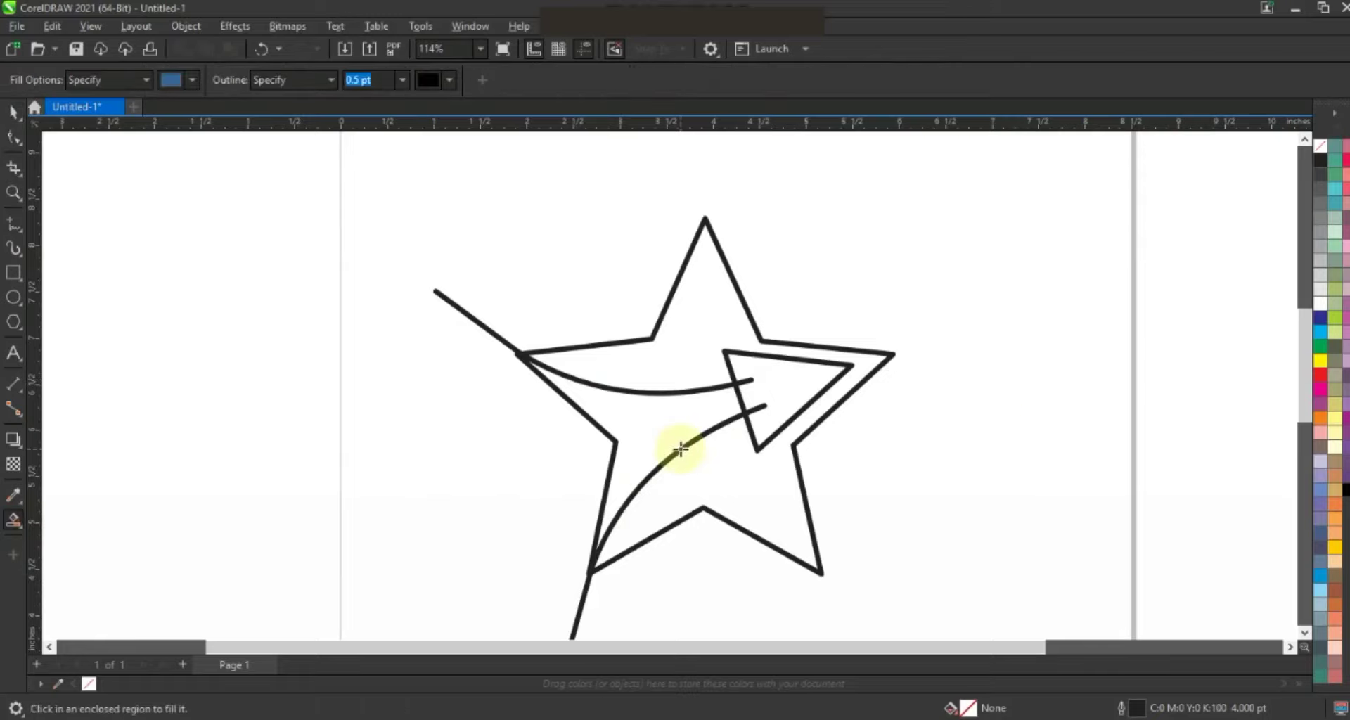
left_click(787, 385)
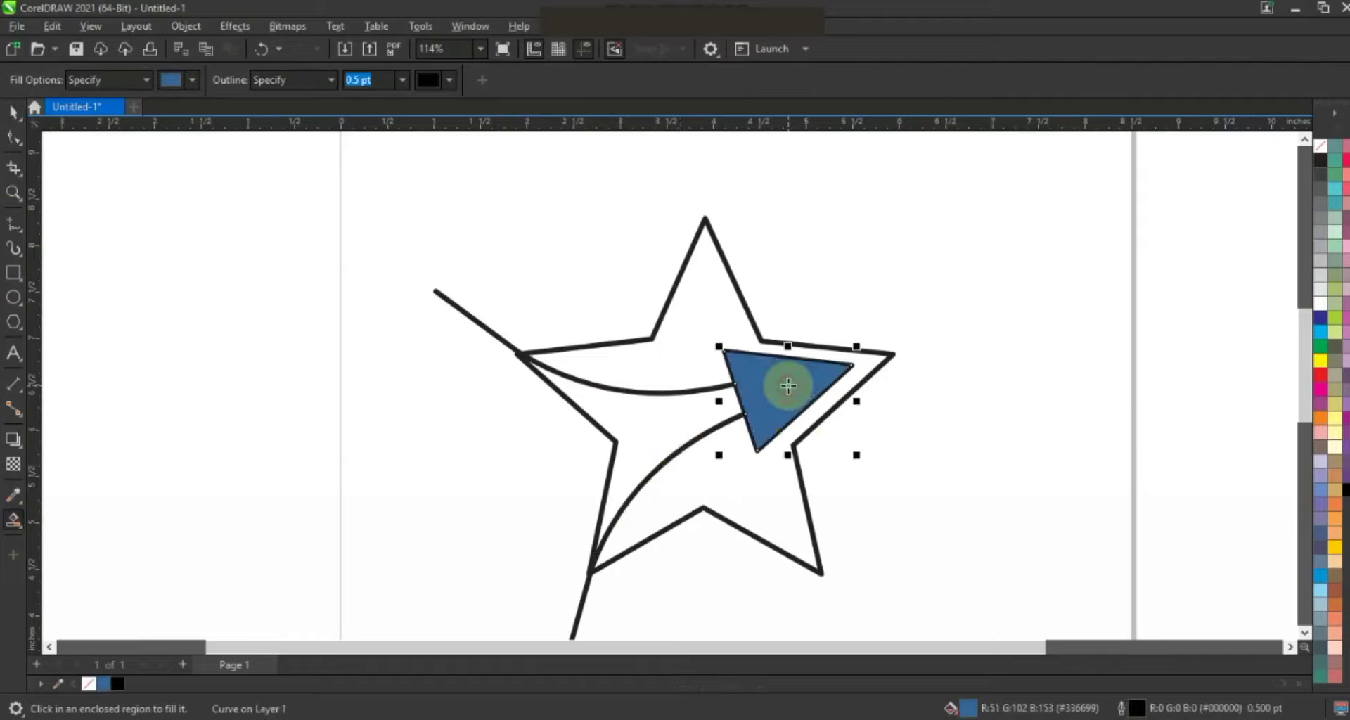
left_click(672, 408)
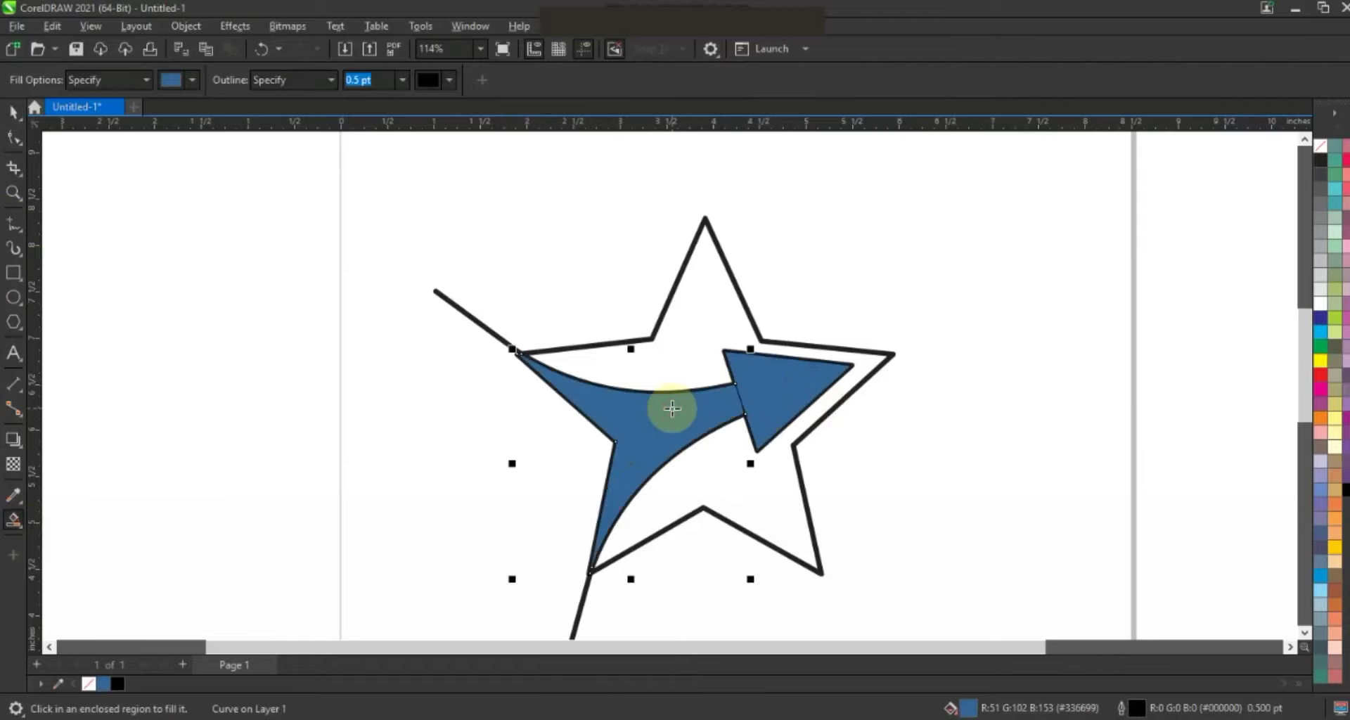
- Weld the blue triangle and the blue curved region into a single arrow shape
left_click(13, 113)
left_click(791, 382, "shift")
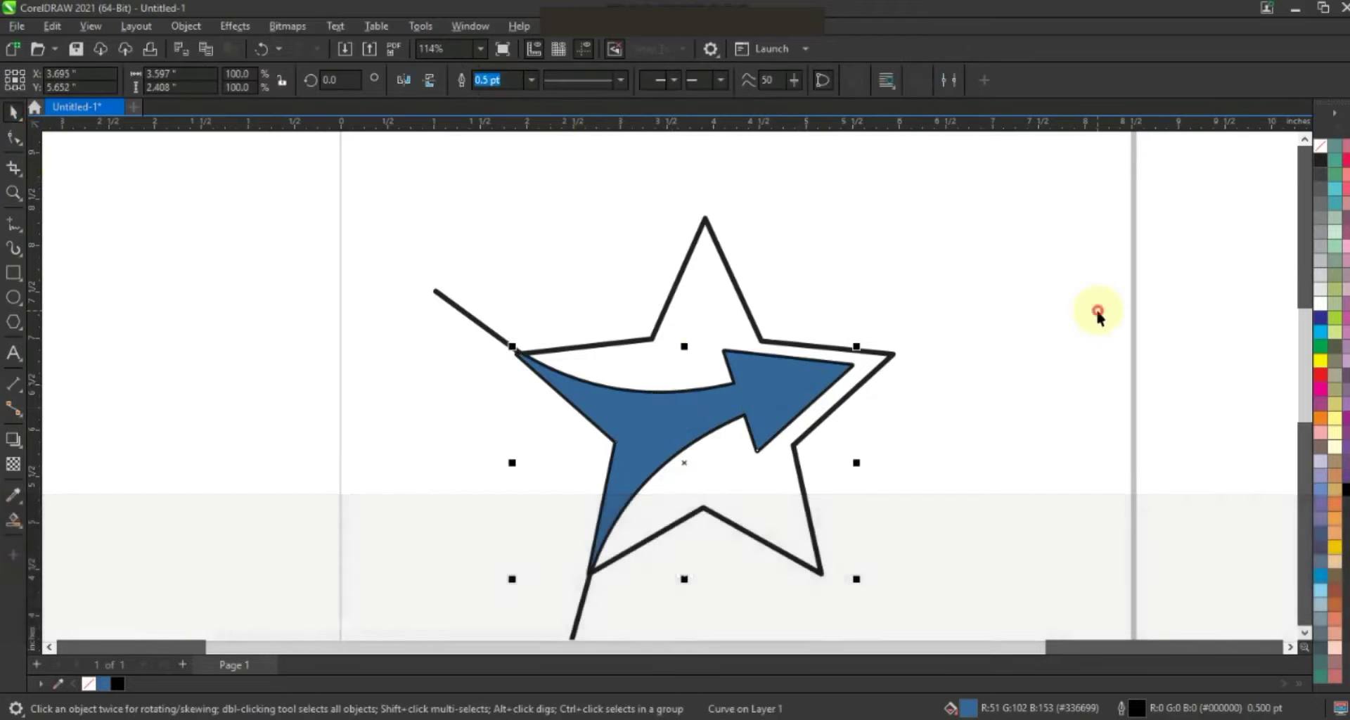
- Draw a straight 4 pt line from just inside the star's right tip to just below its lower-left tip, spanning about 3 by 2.5 inches
left_click(1094, 308)
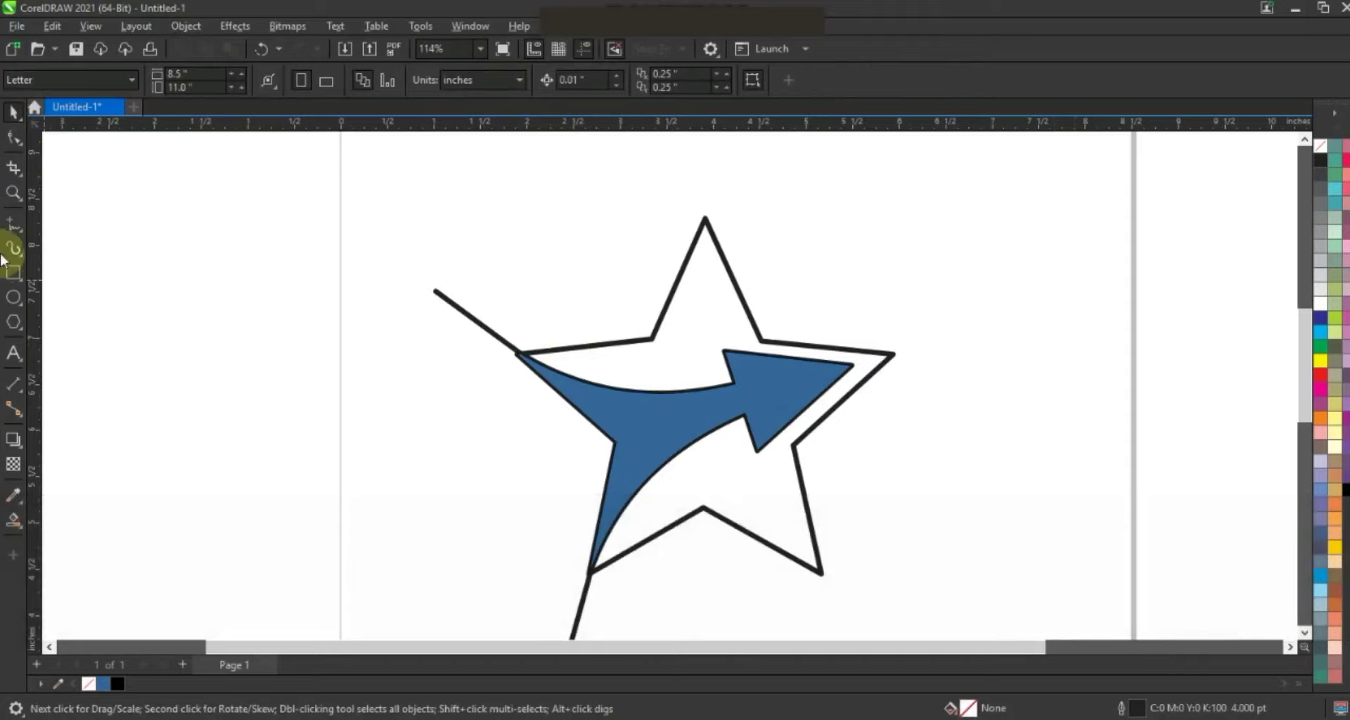
left_click(13, 223)
left_click(867, 361)
left_click(586, 590)
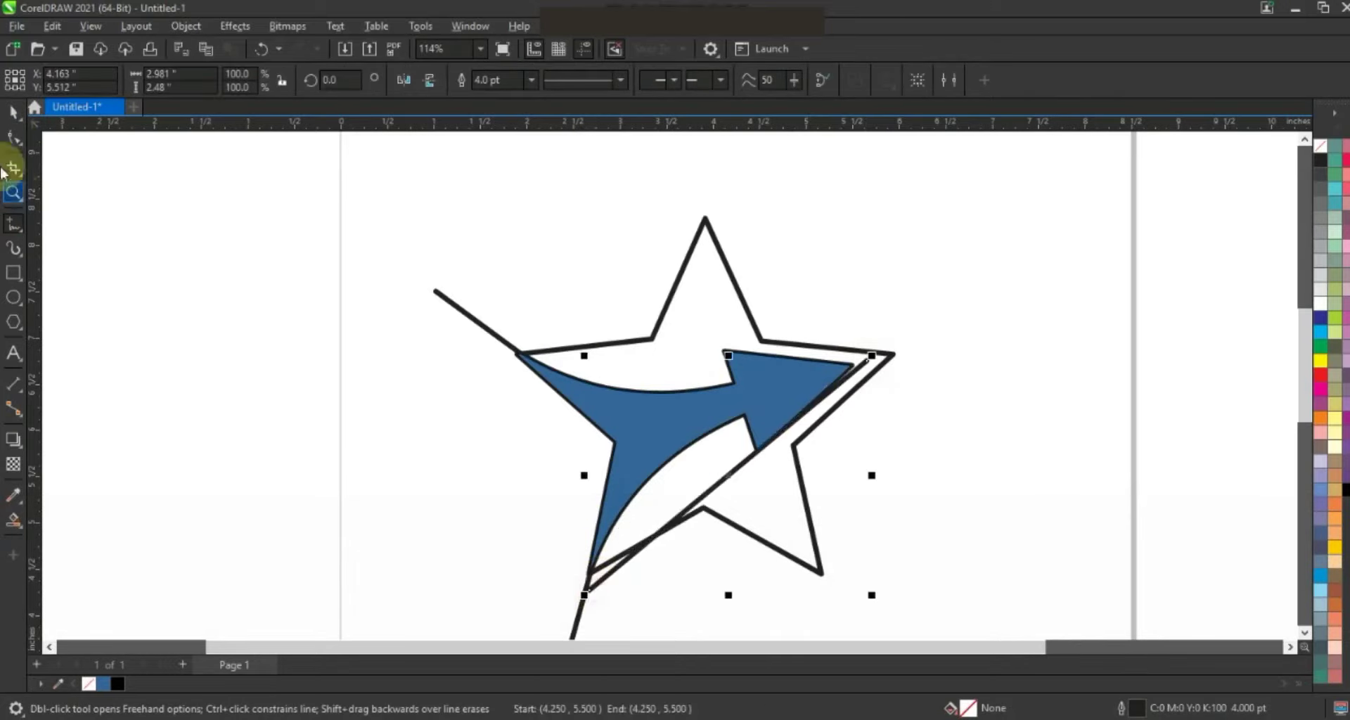
- Convert the line to a curve and bend it into an arc through the blue arrow from its tail to its tip
left_click(14, 137)
left_click_drag(274, 263, 925, 643)
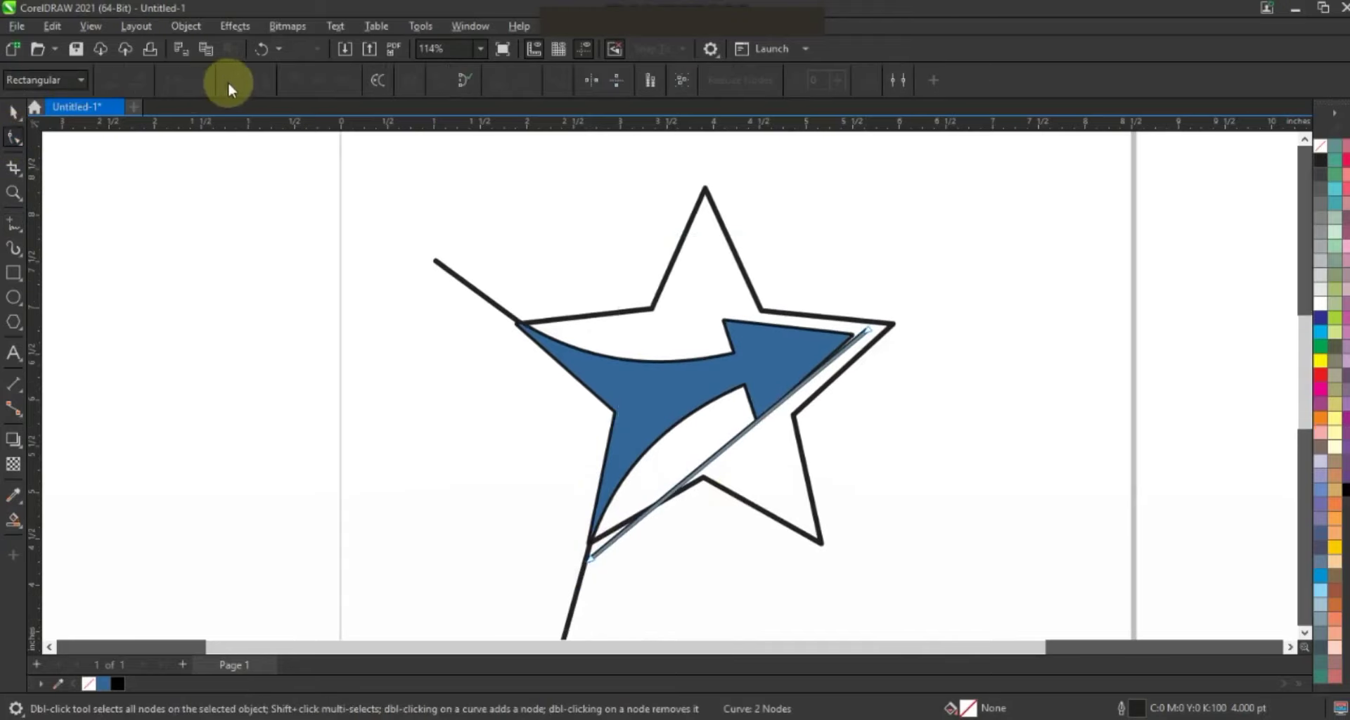
left_click_drag(880, 310, 552, 613)
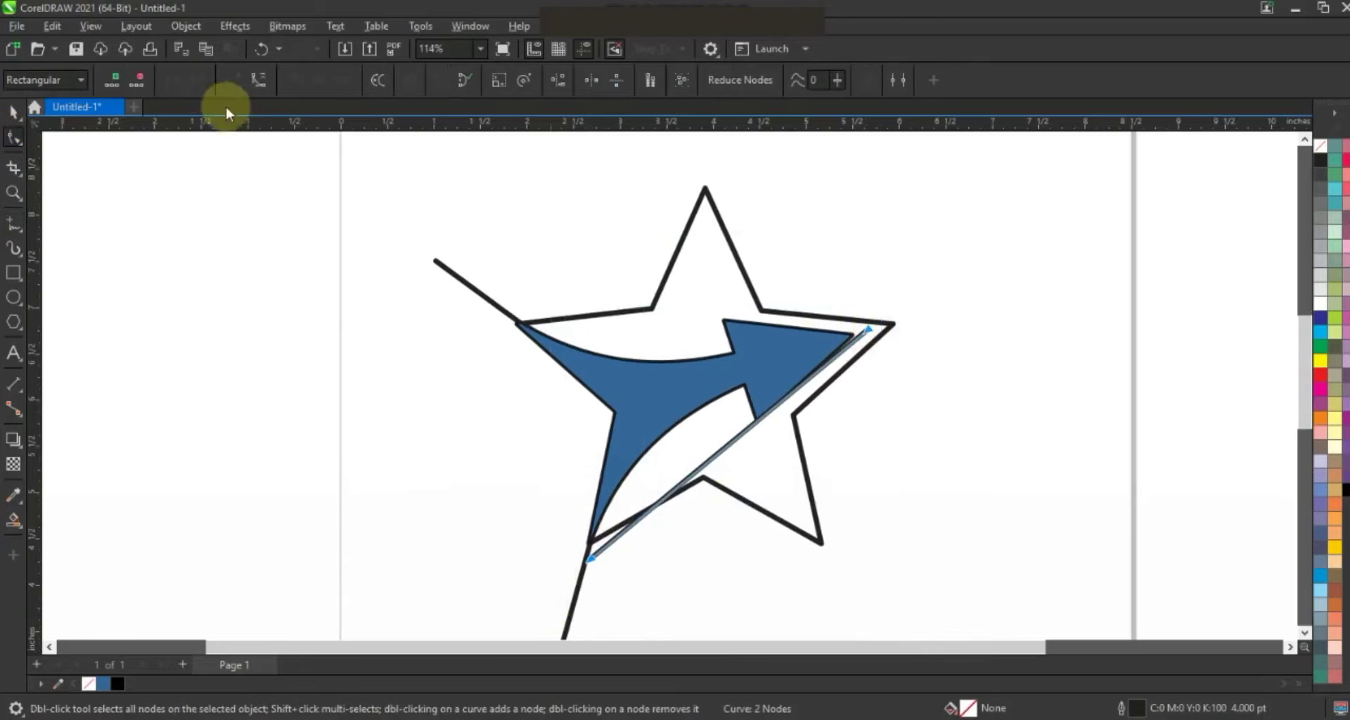
left_click_drag(717, 457, 654, 426)
left_click_drag(589, 559, 584, 581)
left_click_drag(701, 374, 713, 343)
left_click_drag(869, 330, 873, 333)
left_click_drag(714, 341, 717, 336)
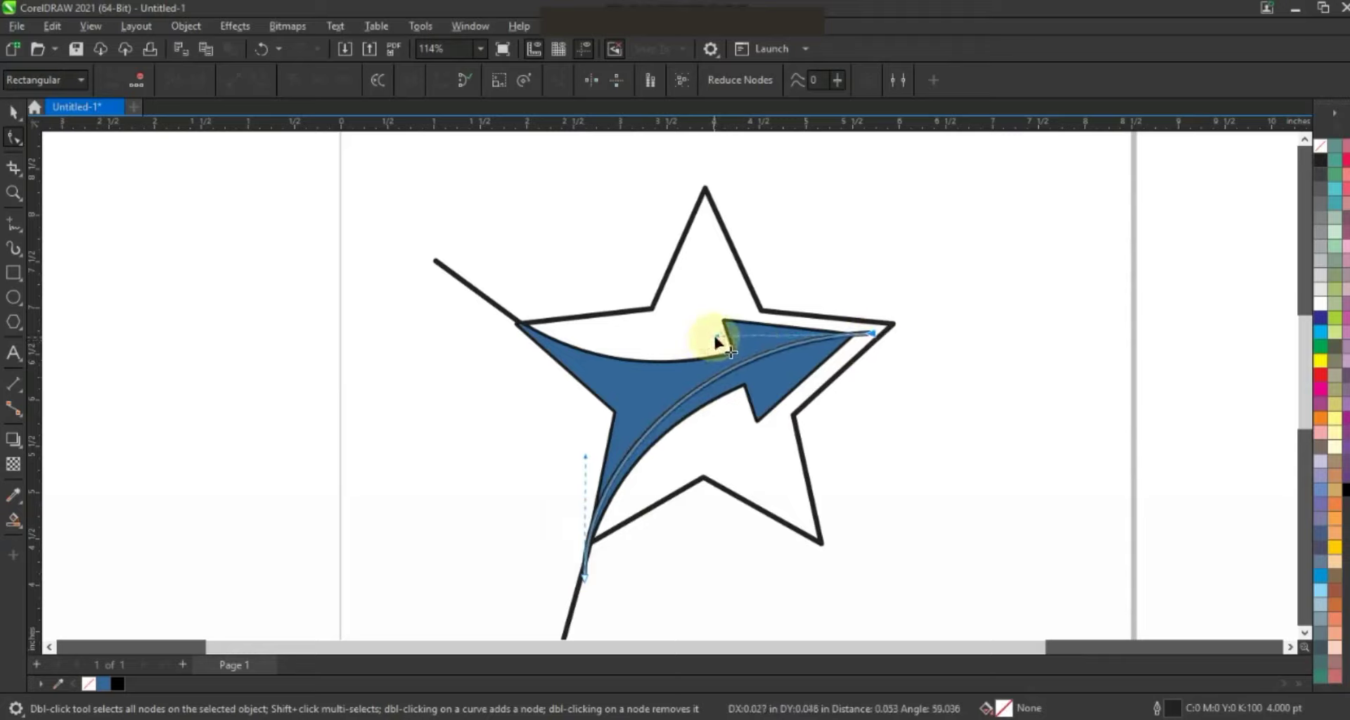
left_click_drag(873, 334, 874, 336)
left_click_drag(580, 457, 586, 442)
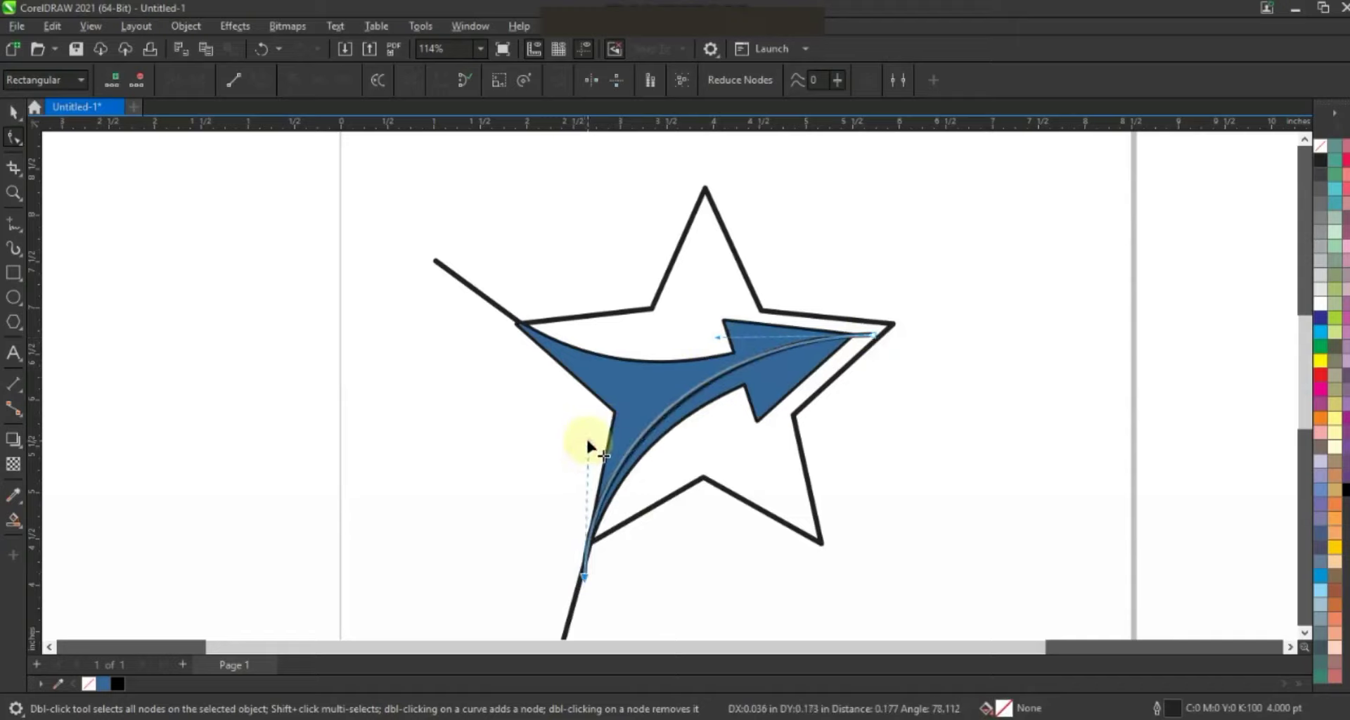
left_click(13, 114)
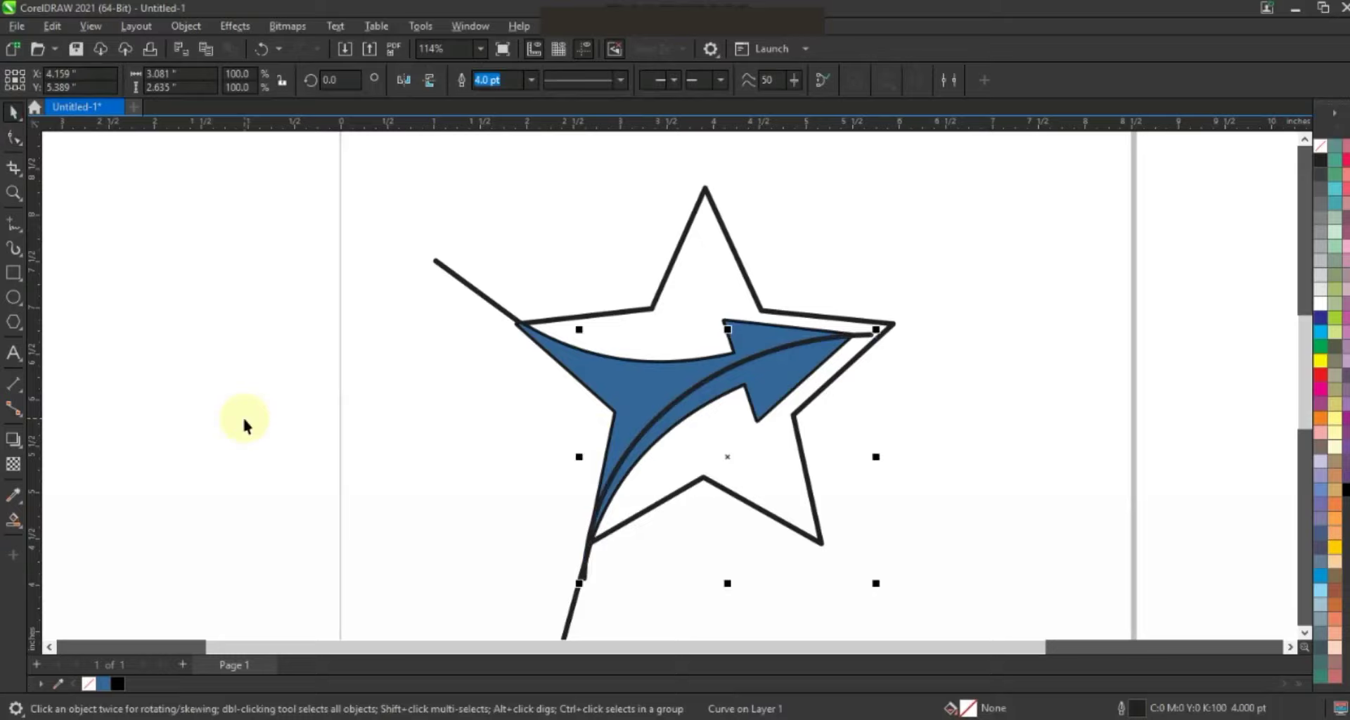
- Use Smart Fill to fill the arrow's part below the arc with pink #CF347C and a 0.5 pt black outline
left_click(13, 520)
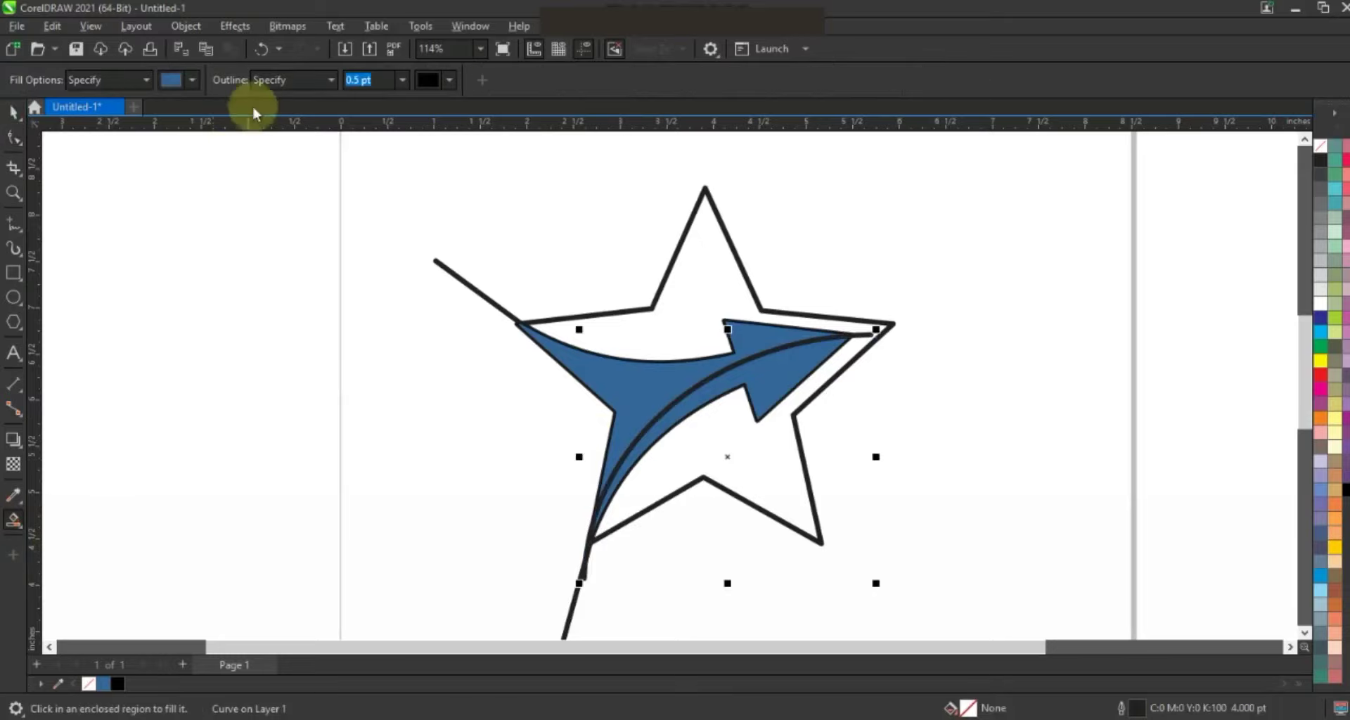
left_click(189, 80)
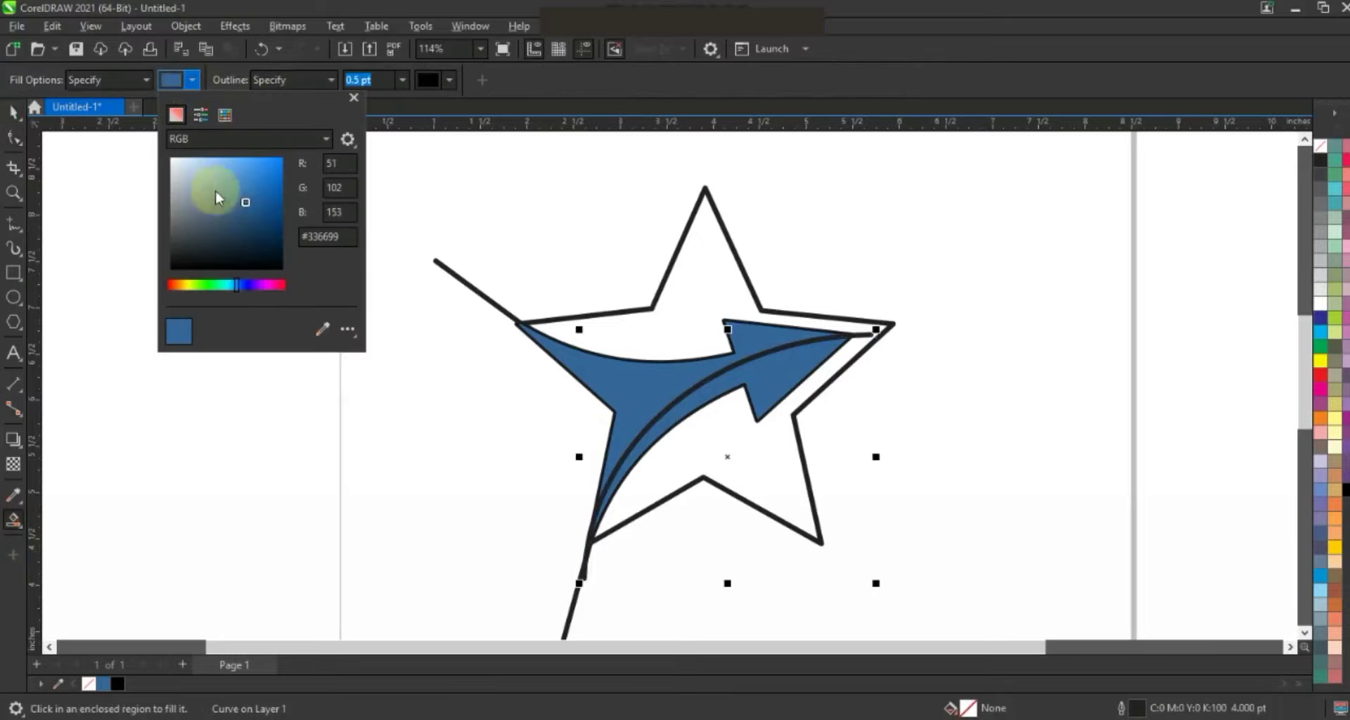
left_click(275, 284)
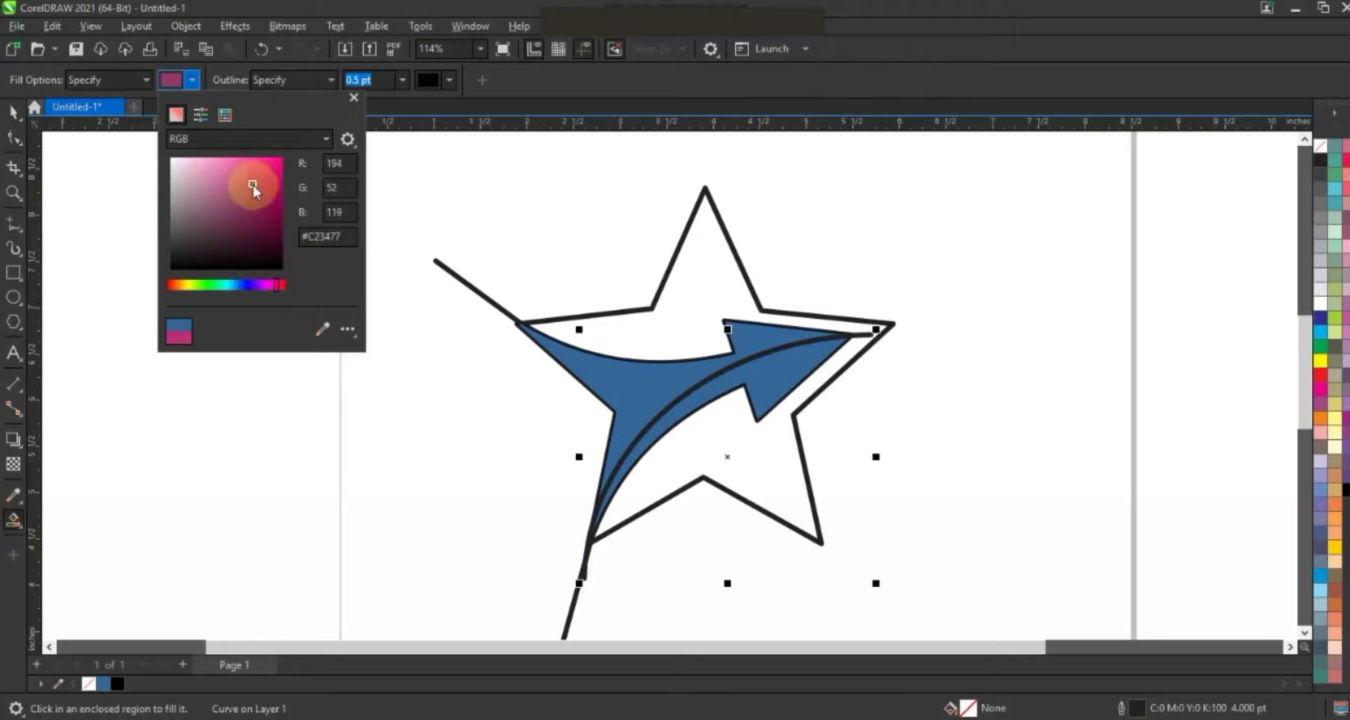
left_click_drag(254, 188, 249, 178)
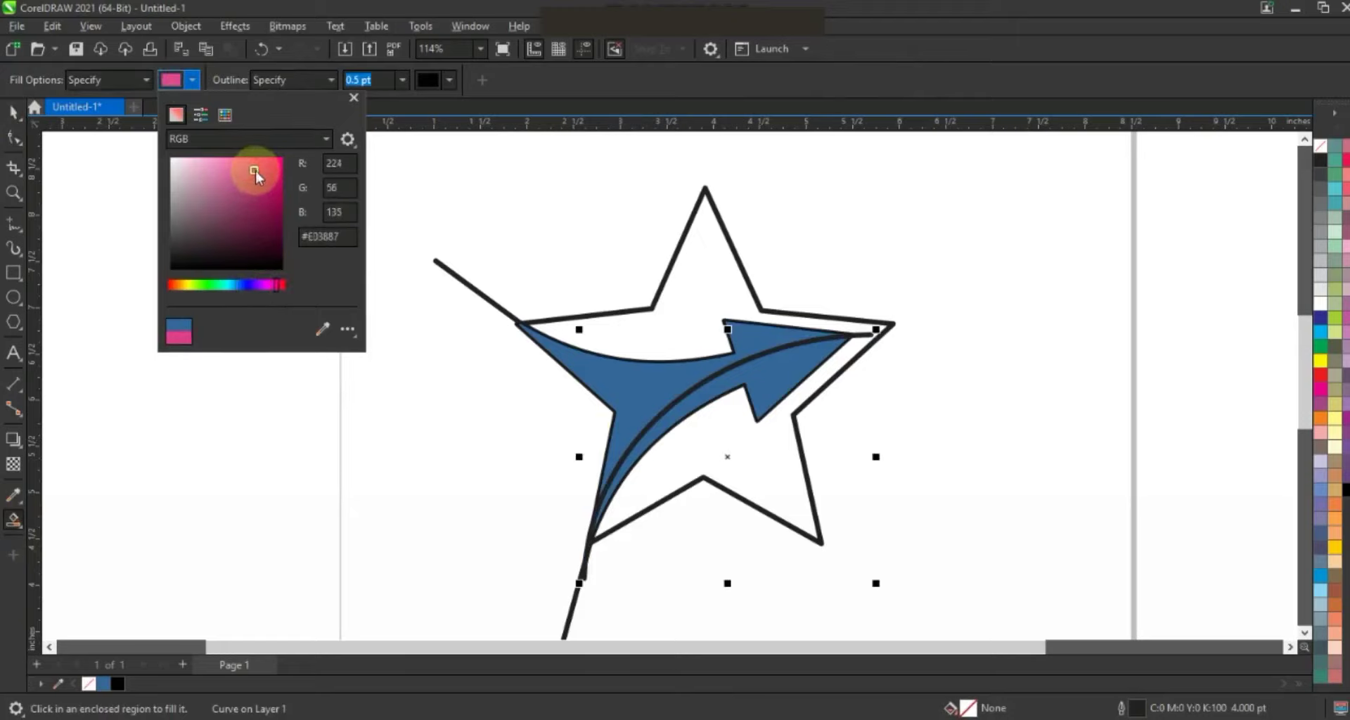
left_click_drag(255, 172, 255, 180)
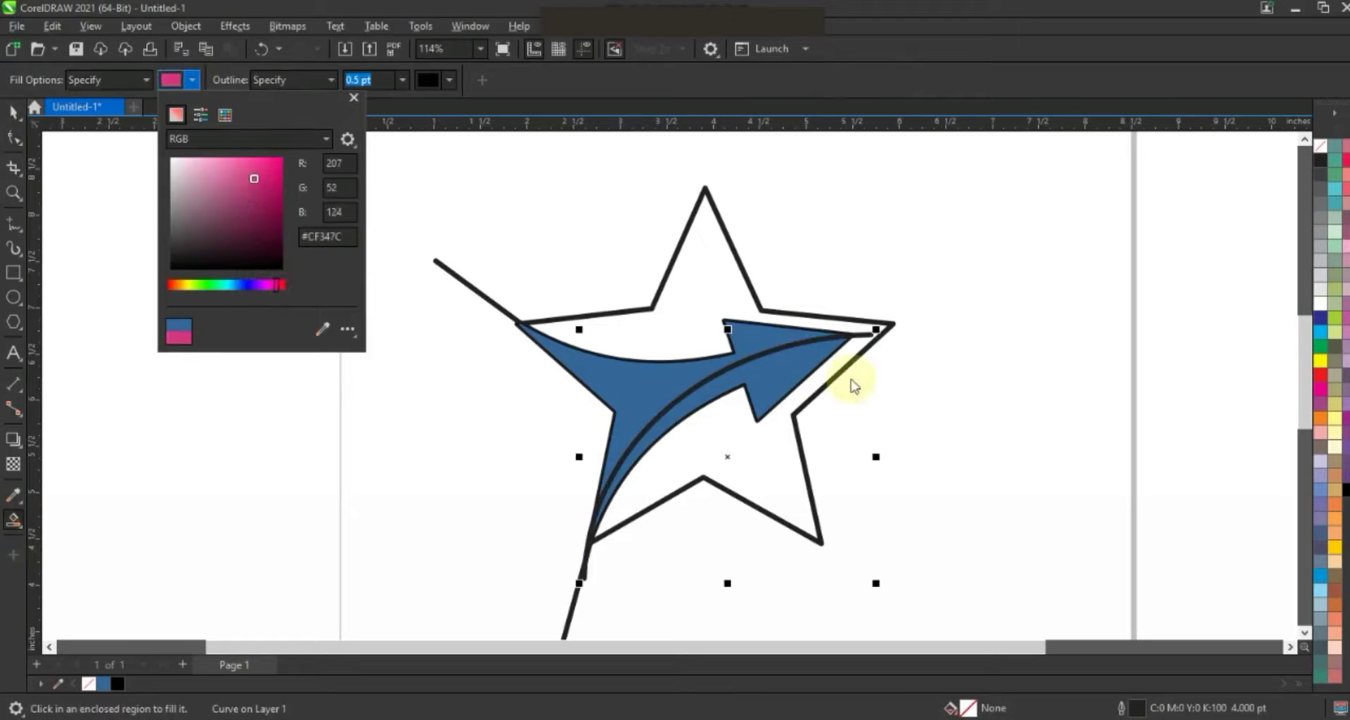
left_click(813, 355)
left_click(798, 356)
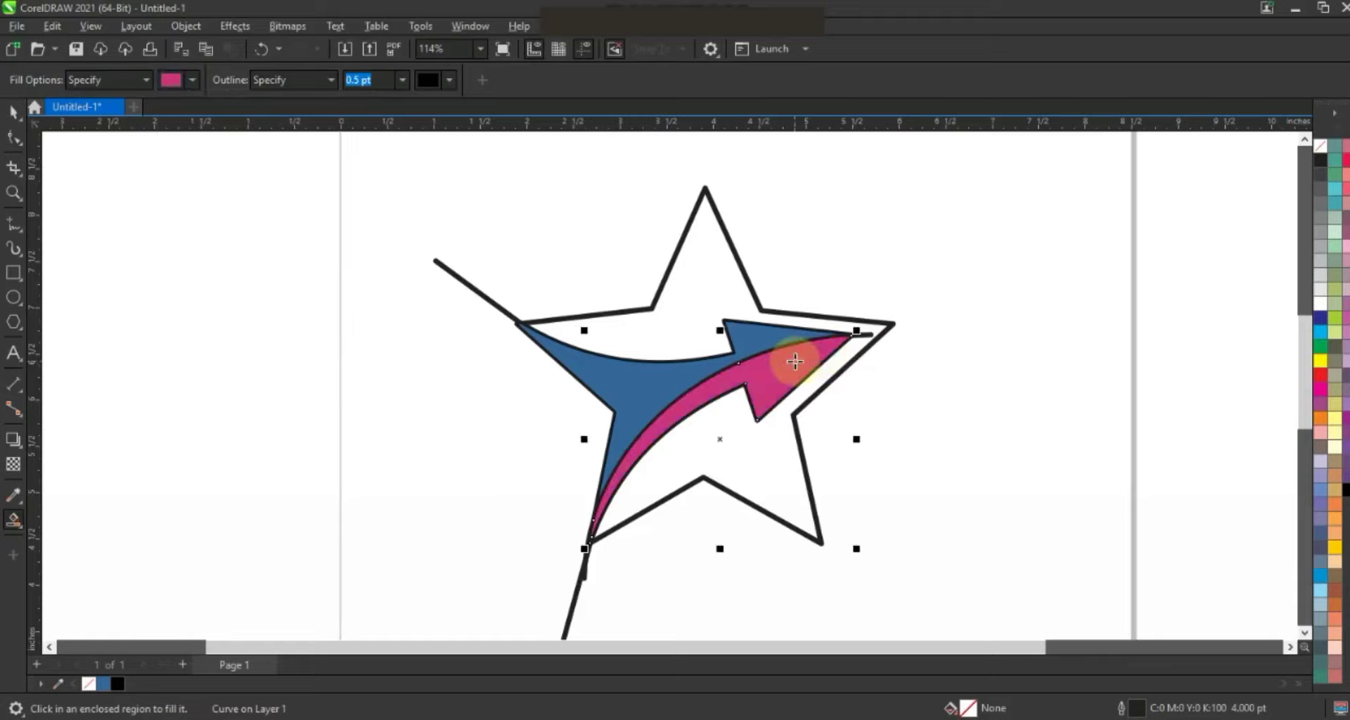
- Change the blue arrow's fill to white
left_click(12, 113)
left_click(640, 364)
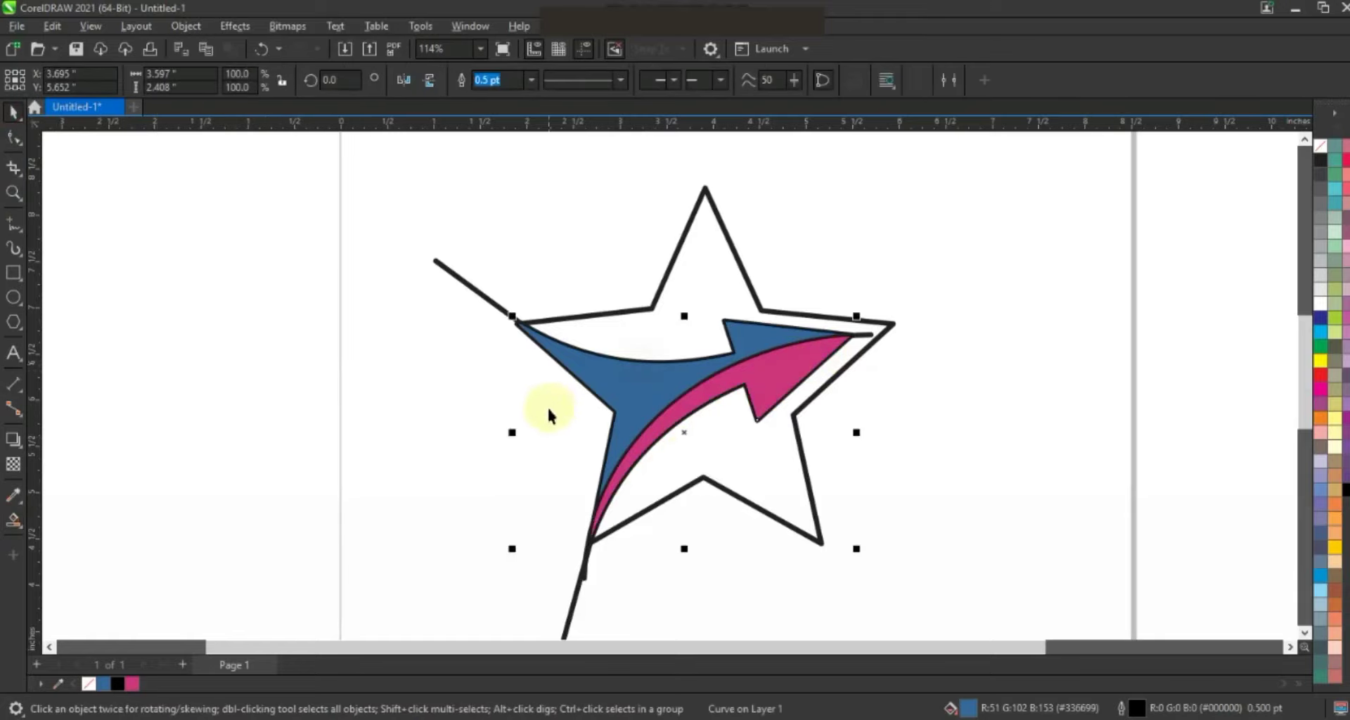
left_click(1320, 303)
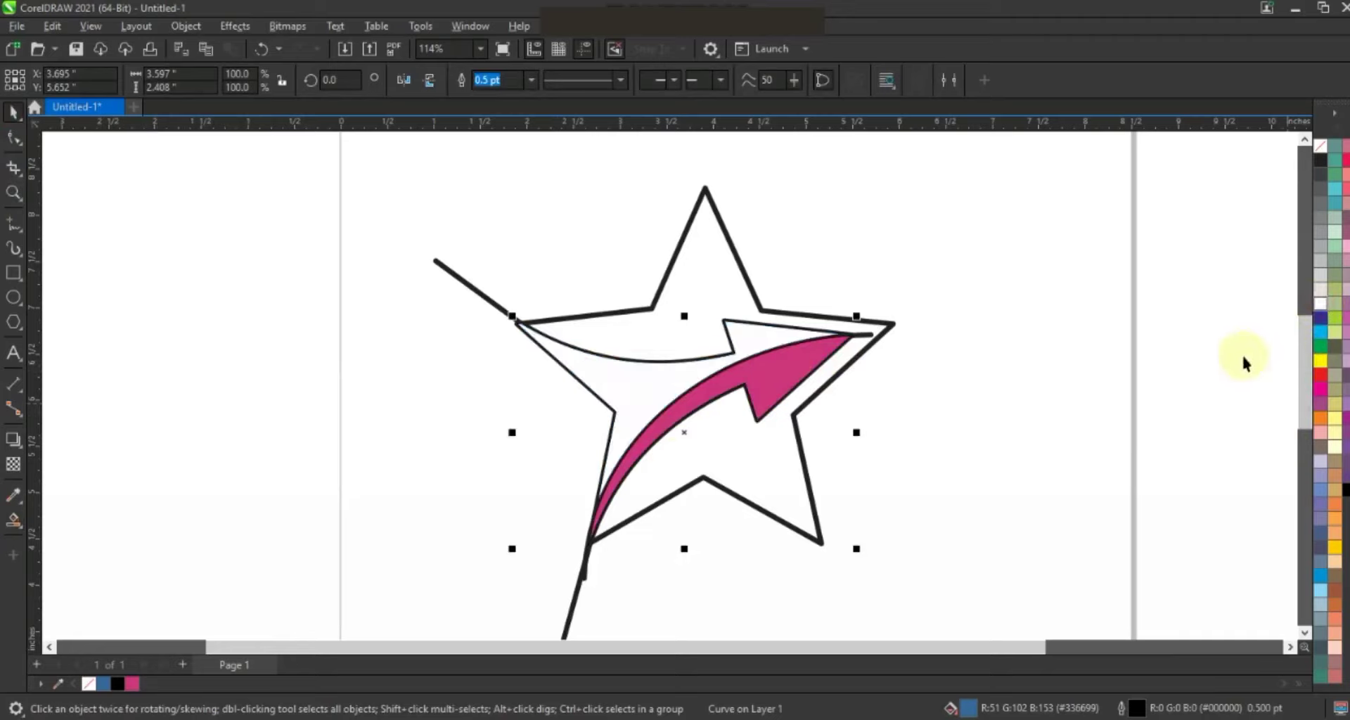
right_click(1317, 151)
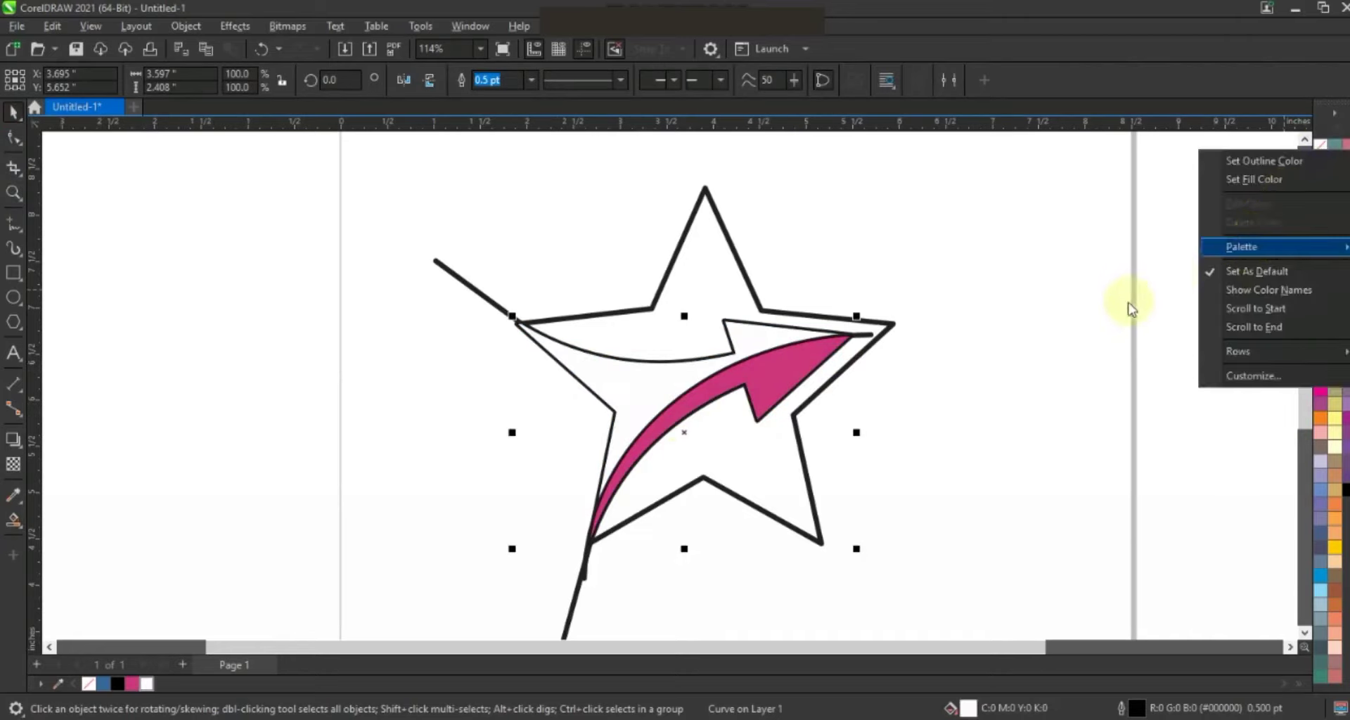
left_click(1132, 303)
- Apply an interactive gradient to the pink arrow, running from pink at its tip to white at its lower tail
left_click(777, 379)
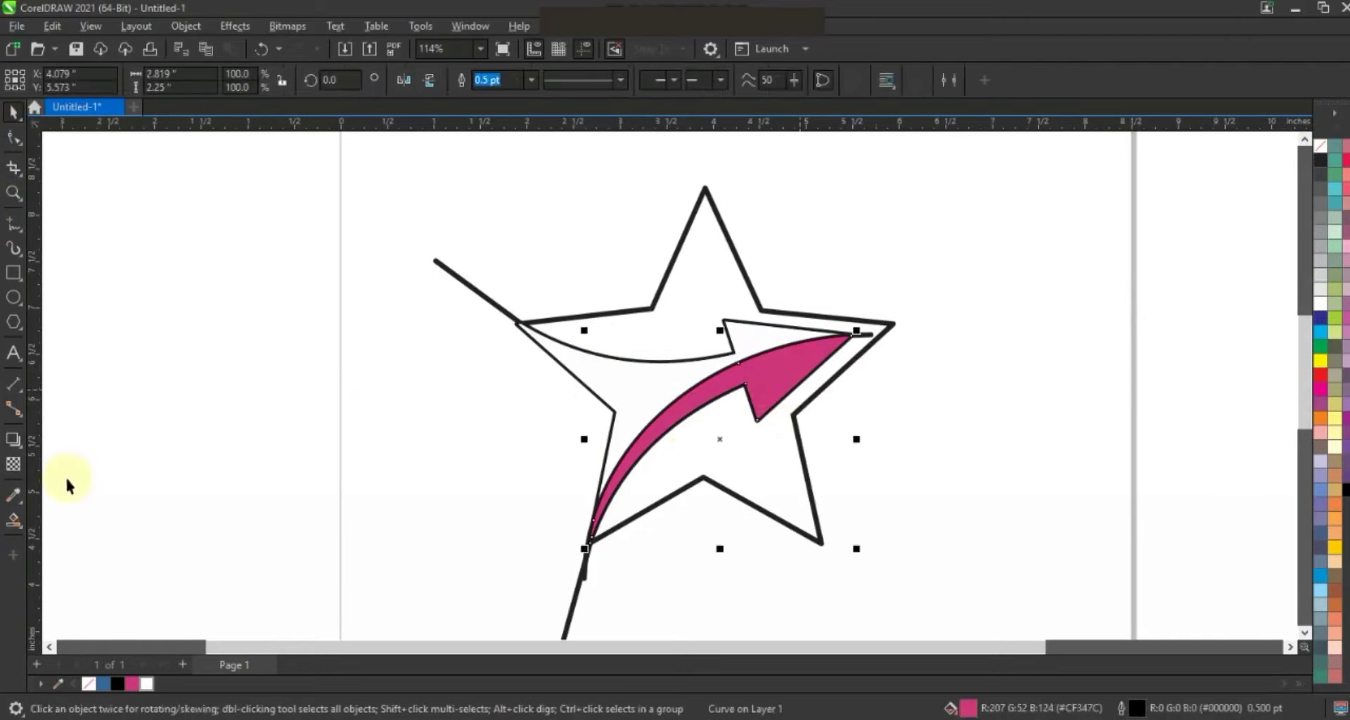
left_click(21, 533)
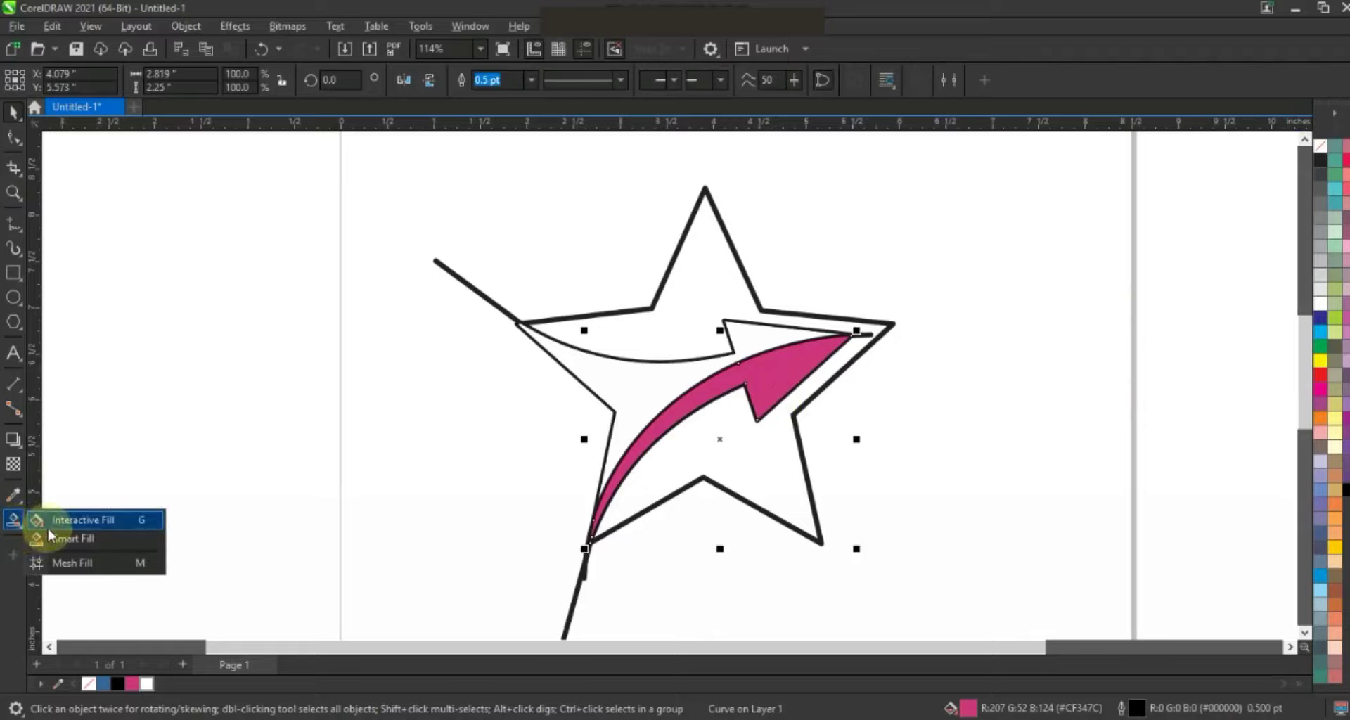
left_click(49, 528)
left_click_drag(799, 357, 658, 457)
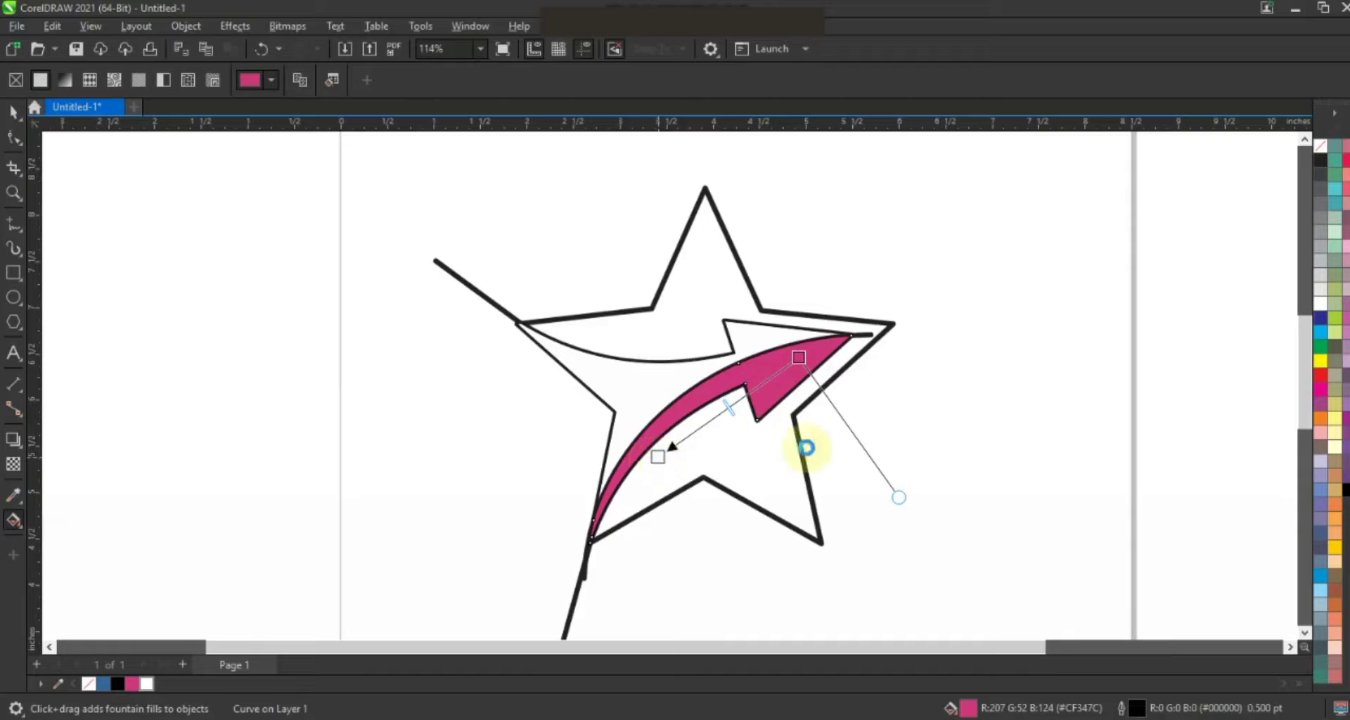
left_click_drag(658, 457, 561, 536)
left_click_drag(799, 358, 840, 330)
left_click(12, 111)
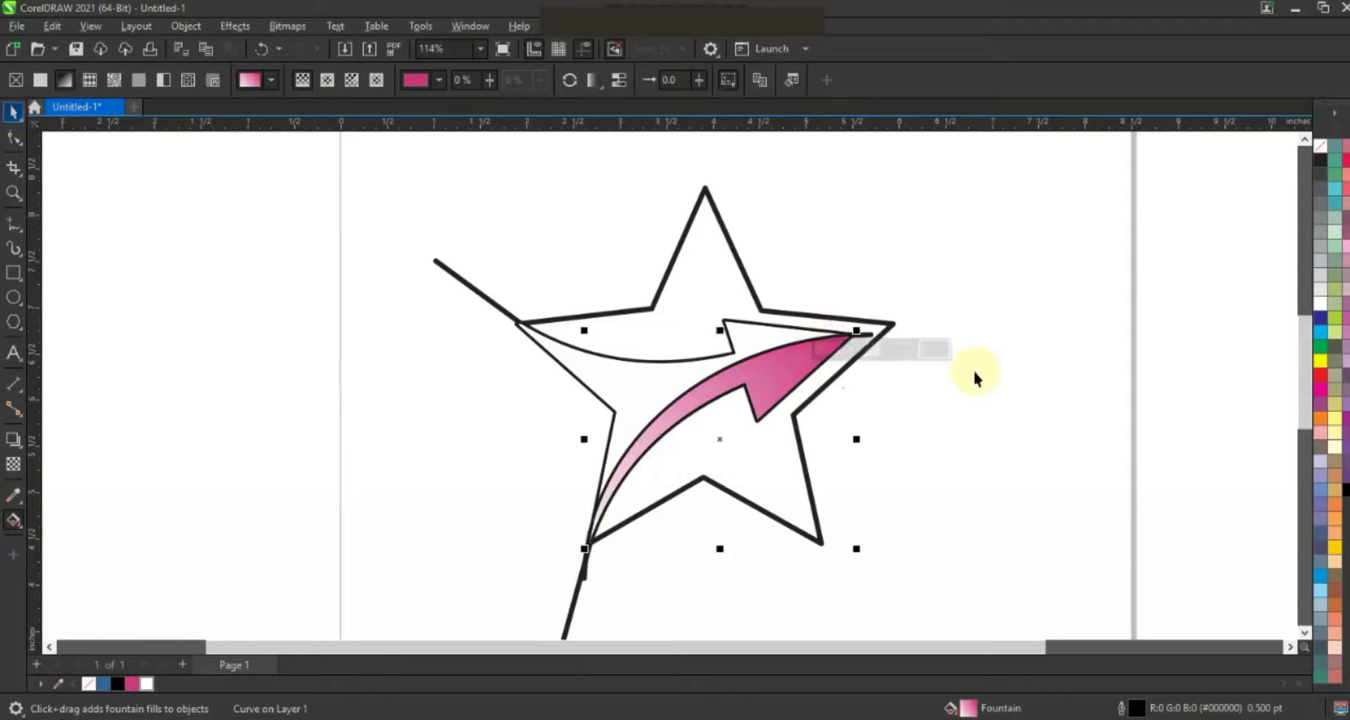
- Delete the construction arc through the arrow and the combined guide curves extending past the star's left tips
key("Delete")
left_click(441, 267)
key("Delete")
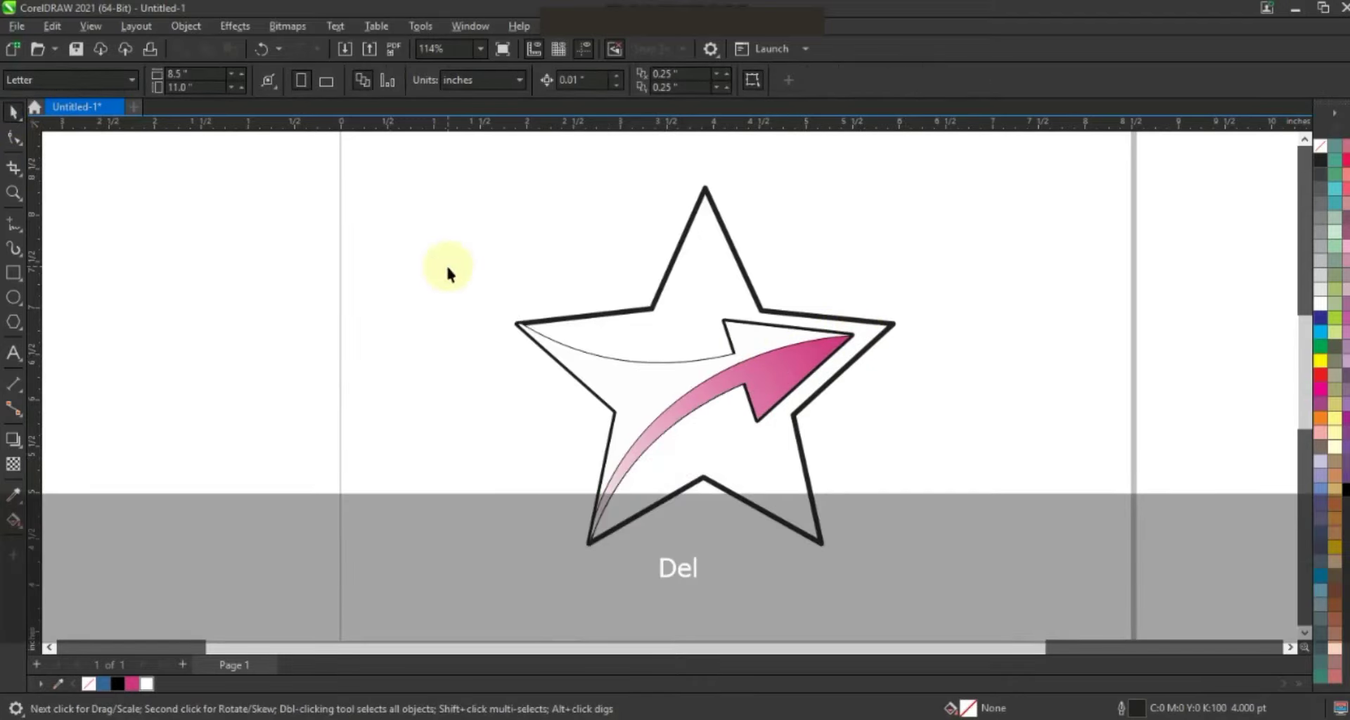
left_click(750, 288)
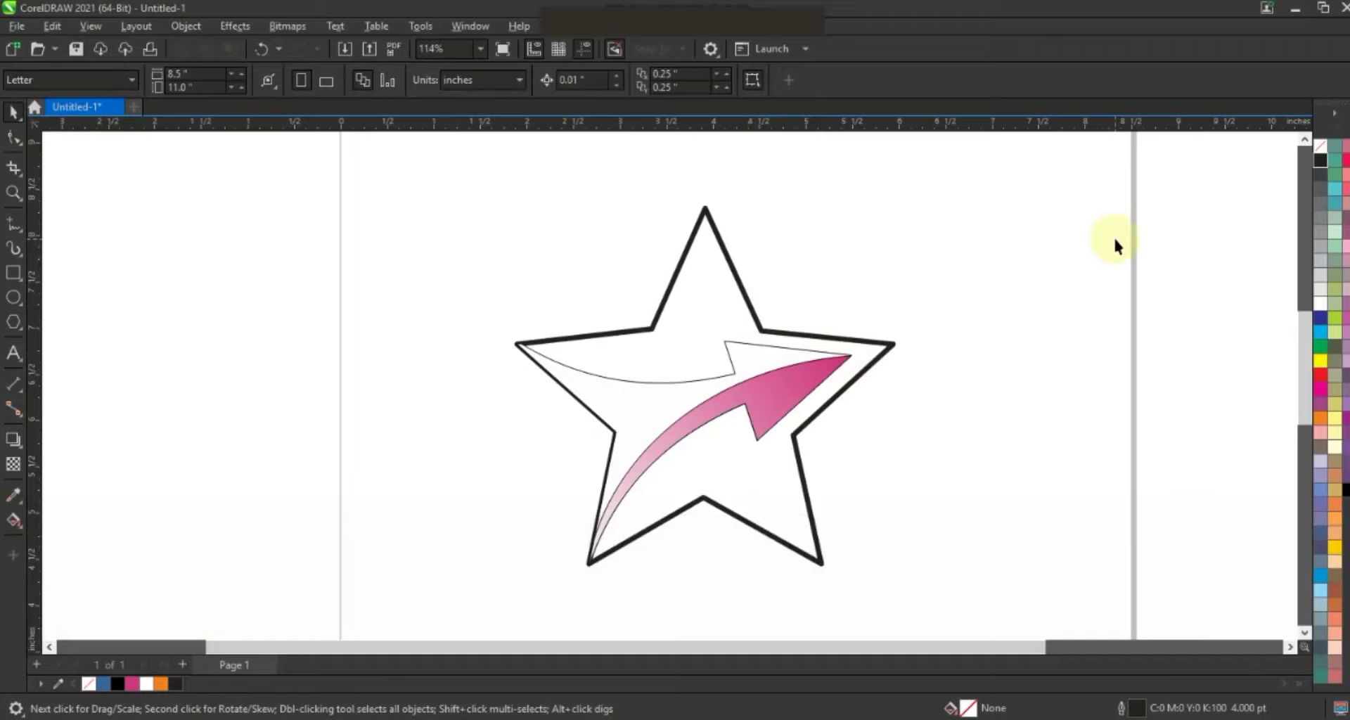
- Draw a 4 pt polyline from the arrow tip along the head's lower edge, up beside its notch, and down to the star's bottom inner corner
left_click(13, 225)
left_click(850, 356)
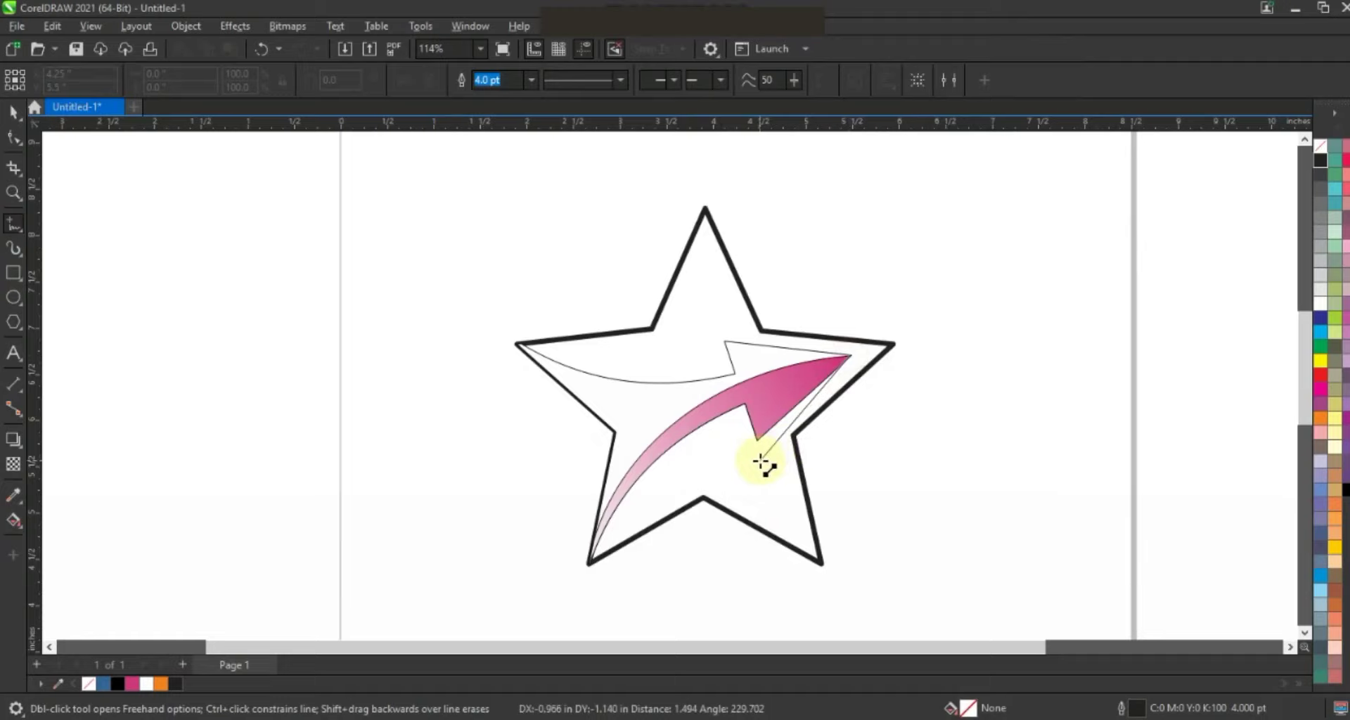
left_click(753, 467)
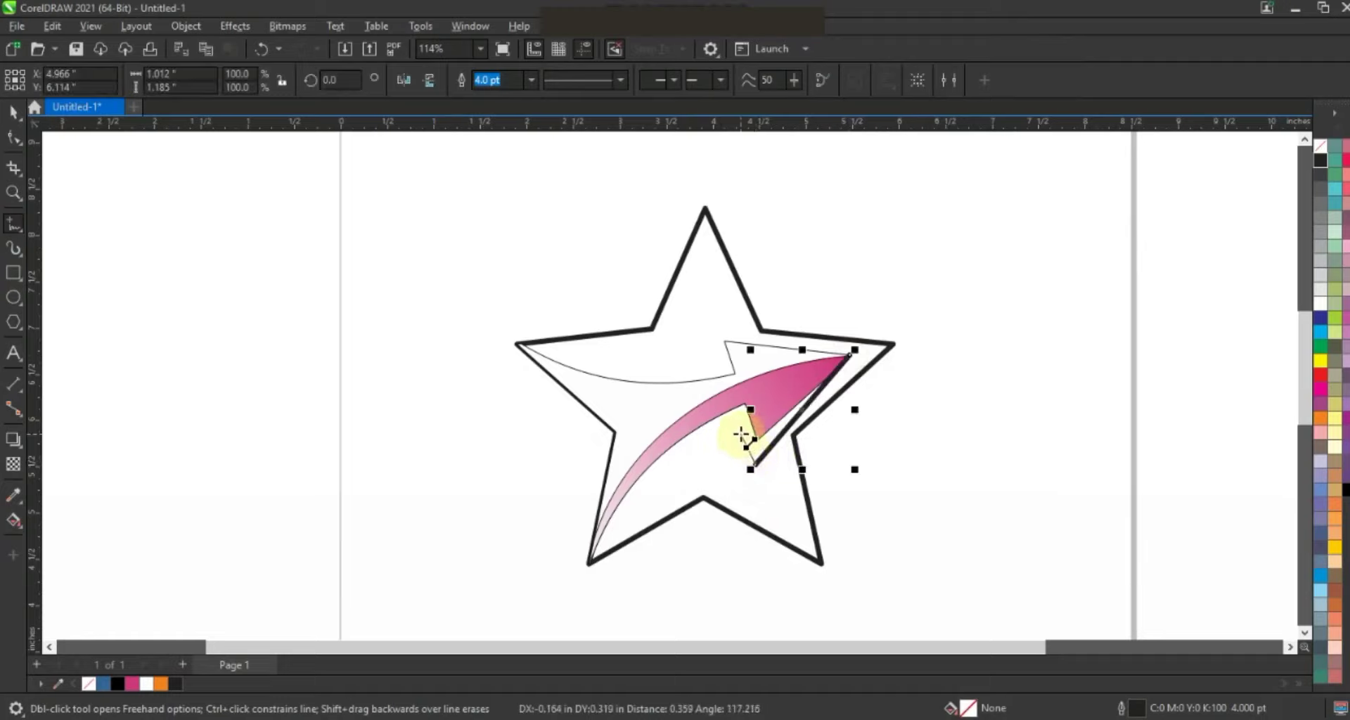
left_click(741, 433)
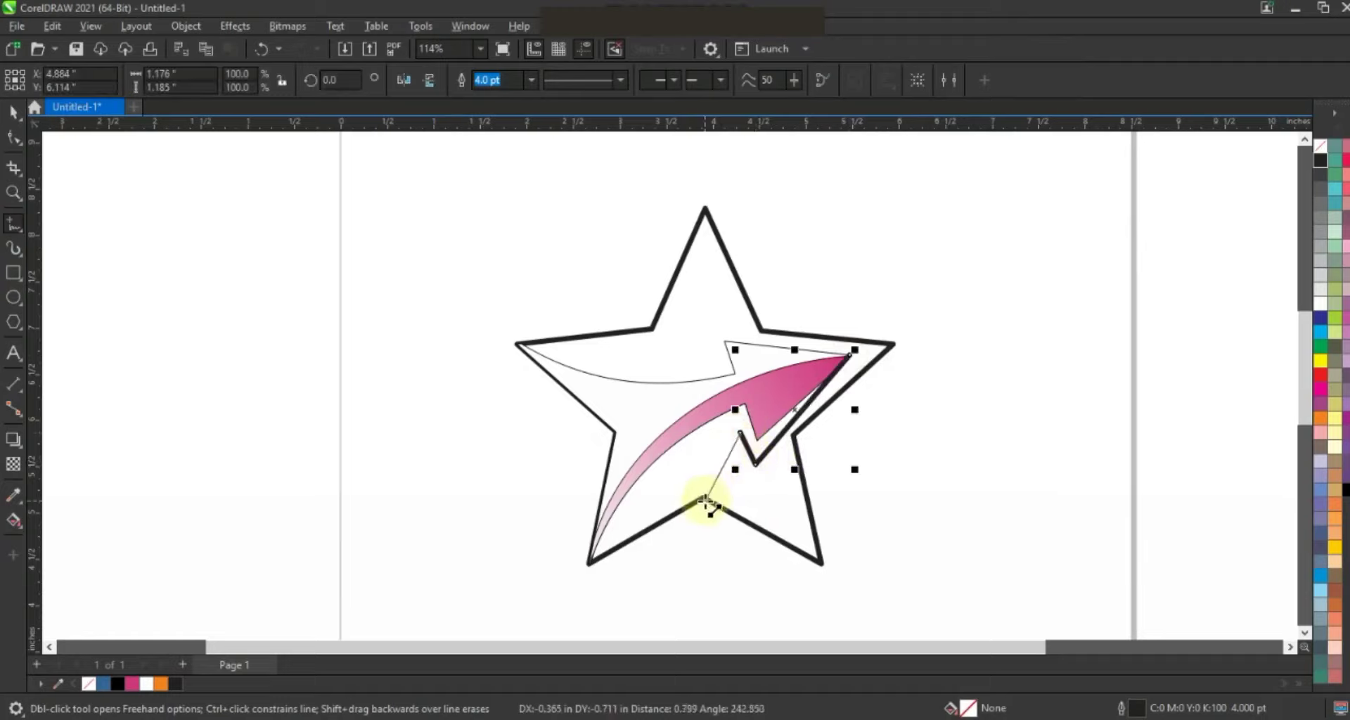
double_click(705, 500)
- Convert the polyline to curves and bow its last segment up and left into an arc, leaving nothing selected
left_click(14, 137)
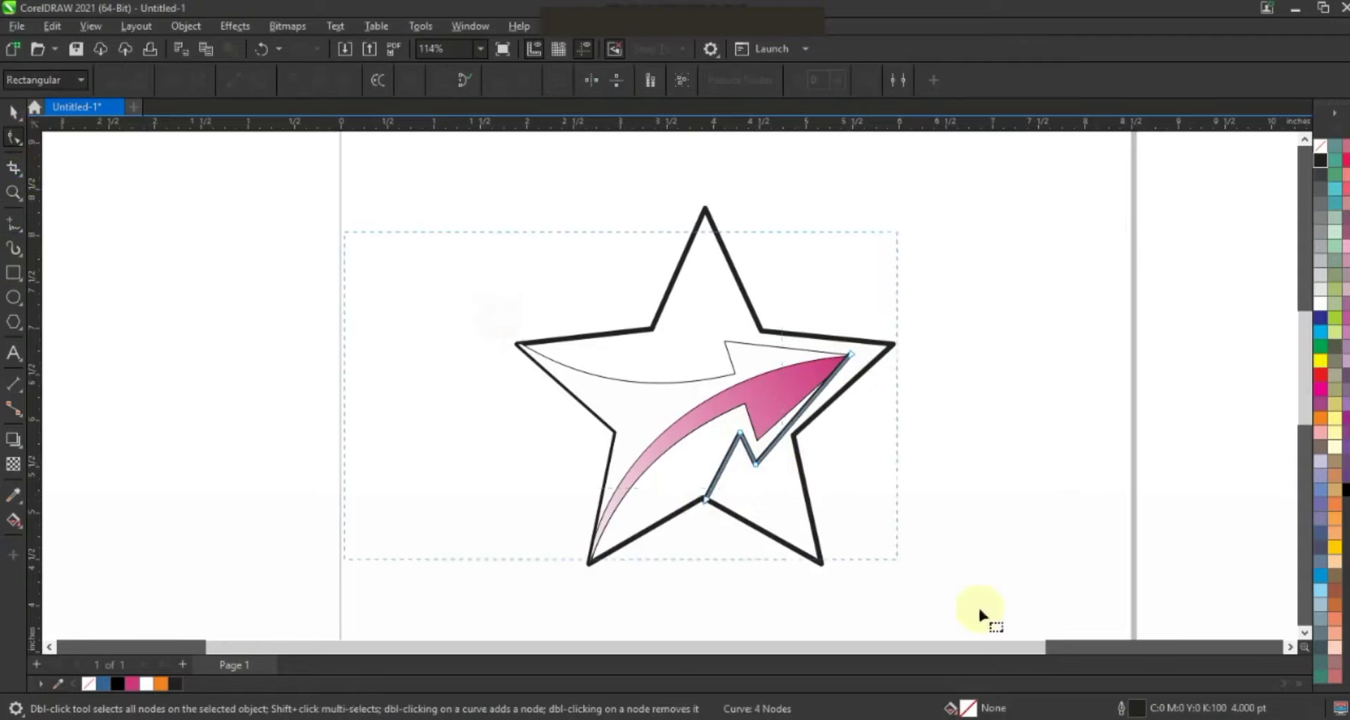
left_click(257, 81)
left_click(719, 478)
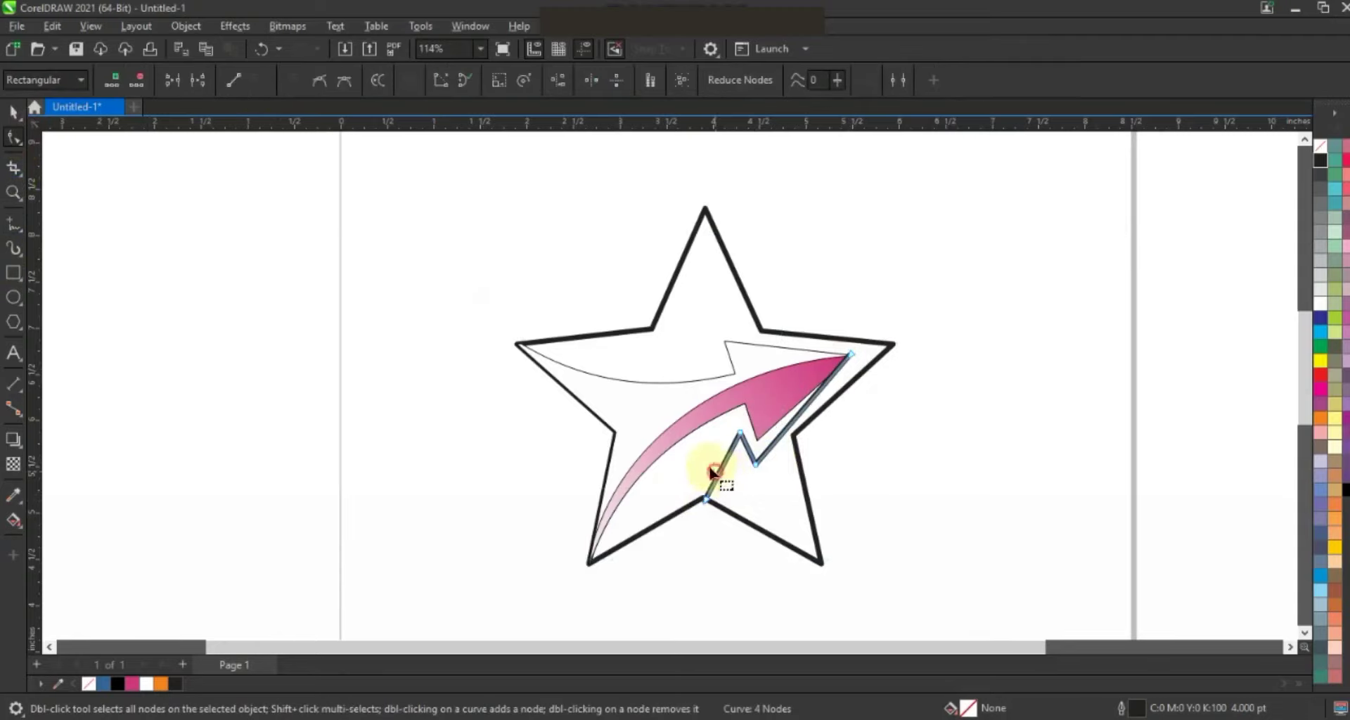
left_click(715, 472)
left_click_drag(717, 470, 718, 436)
left_click(12, 111)
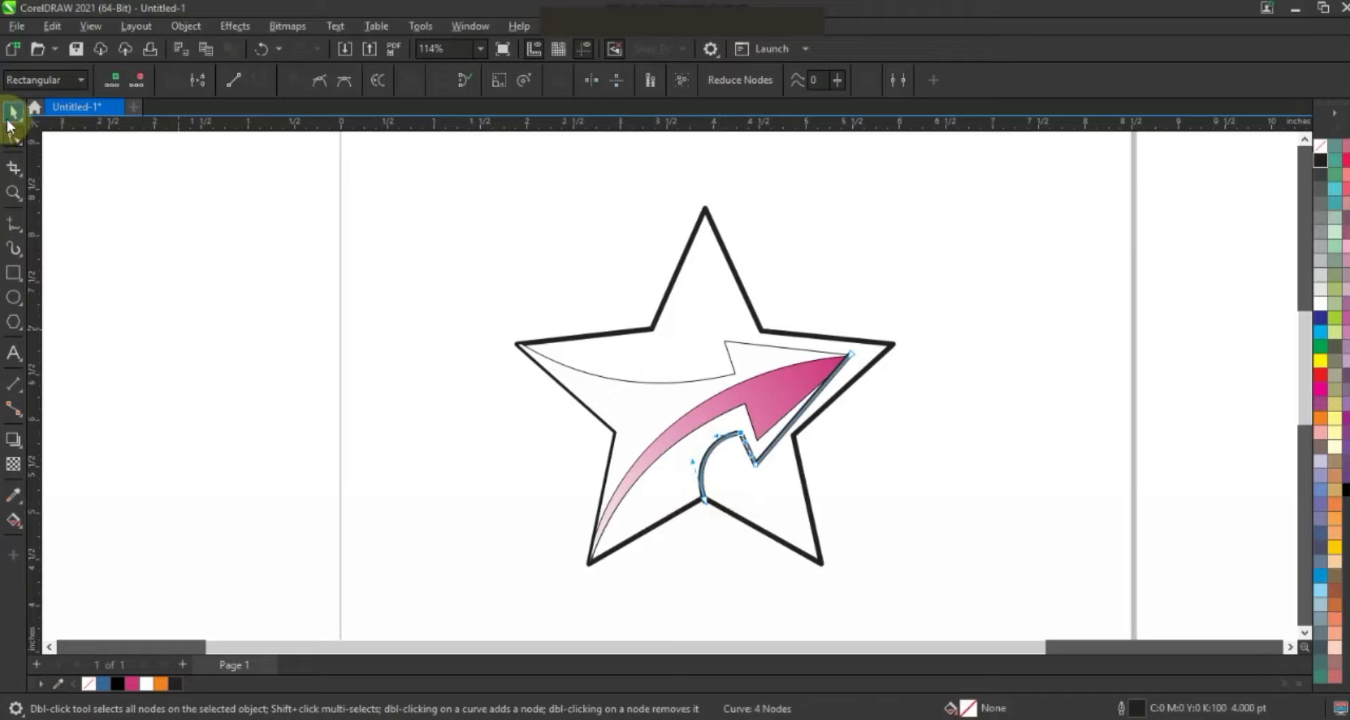
left_click(188, 426)
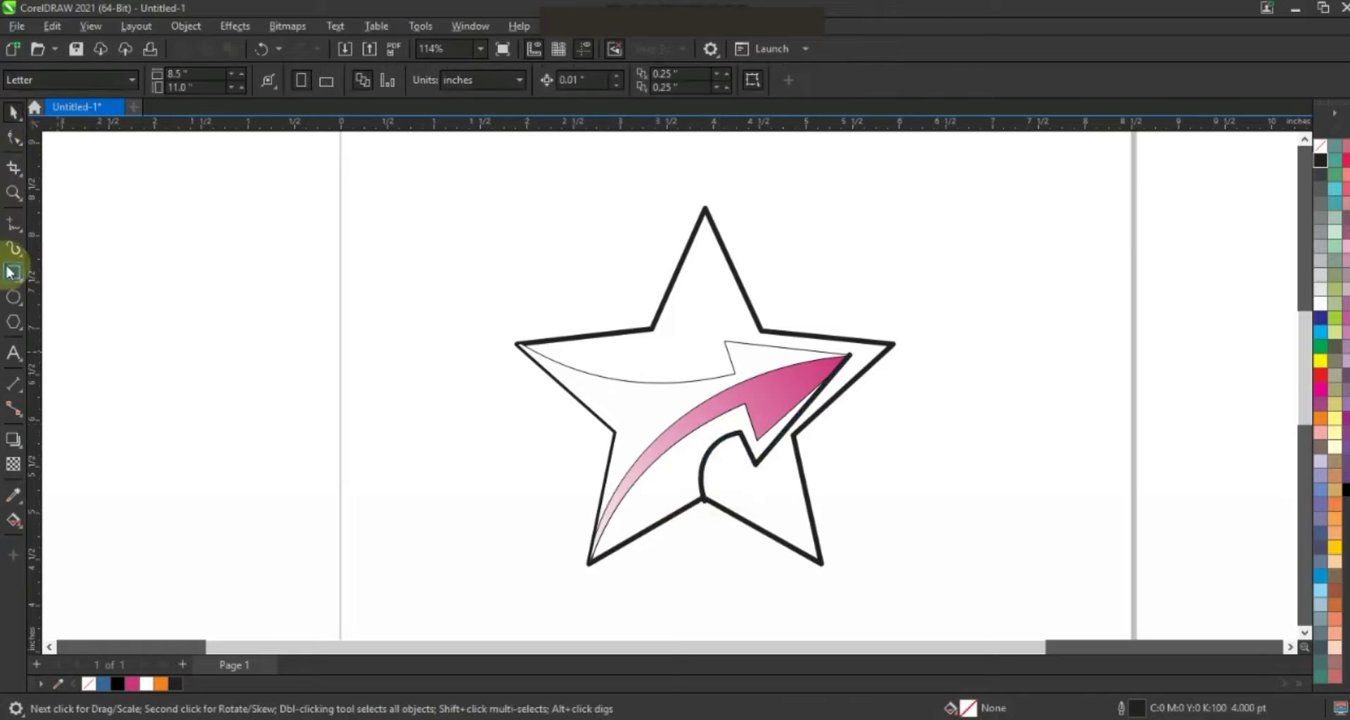
- Draw a 4 pt line about 5.6 inches wide through the star's right and left tips, extending beyond both
left_click(13, 220)
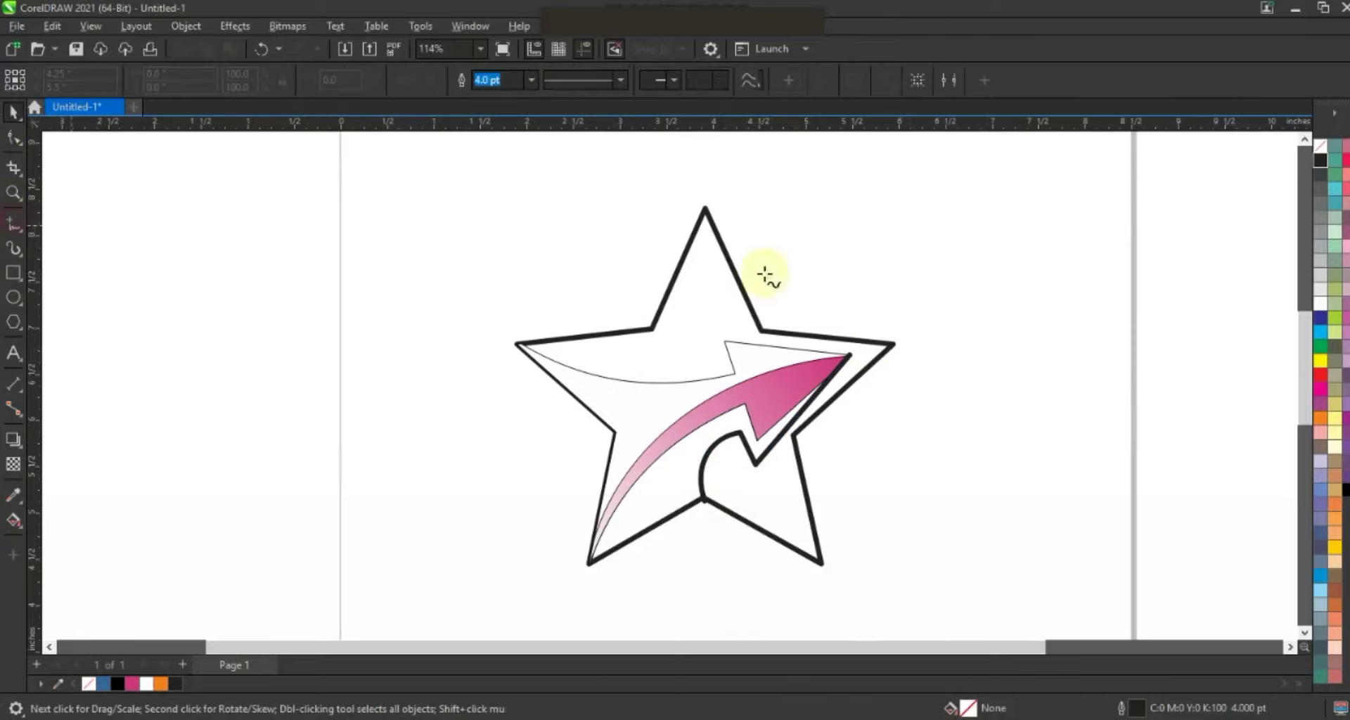
left_click(919, 346)
double_click(888, 344)
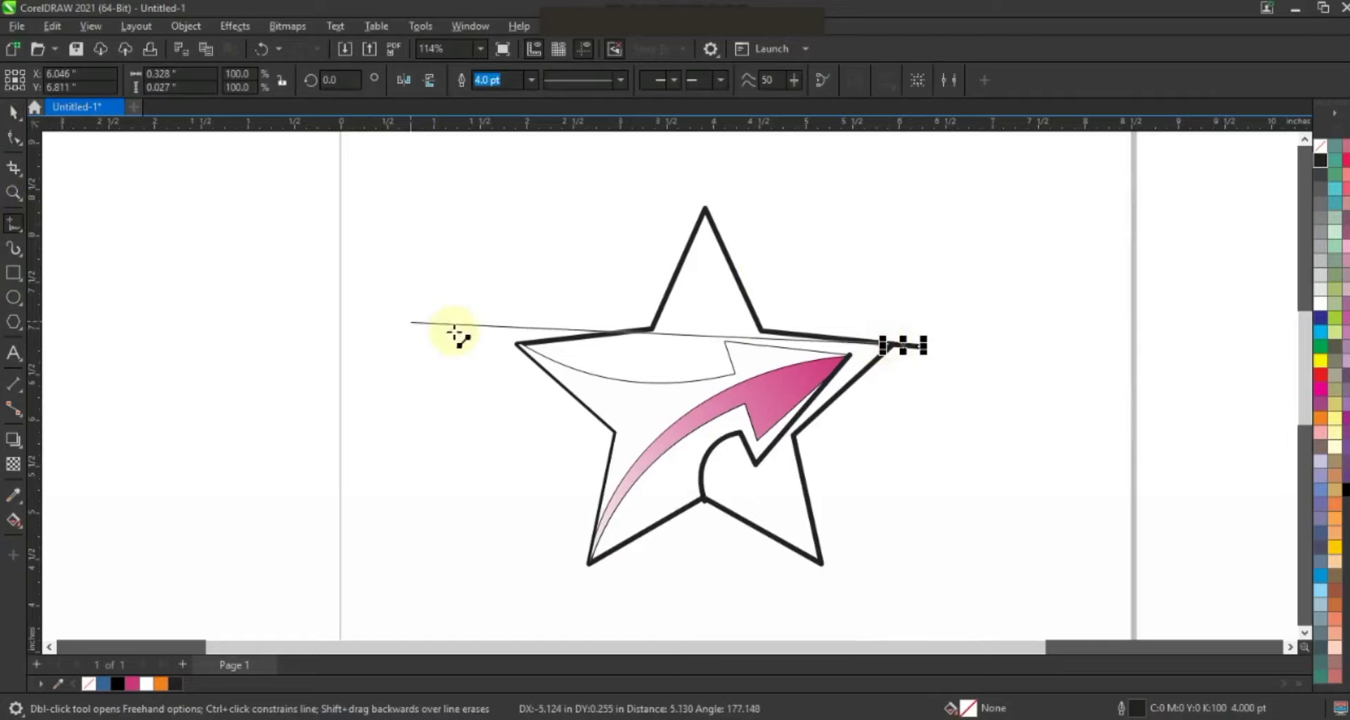
double_click(512, 345)
left_click(389, 334)
- Convert the line across the star to a curve and bow its middle segment slightly upward
left_click(13, 138)
left_click(255, 83)
left_click_drag(723, 343, 724, 336)
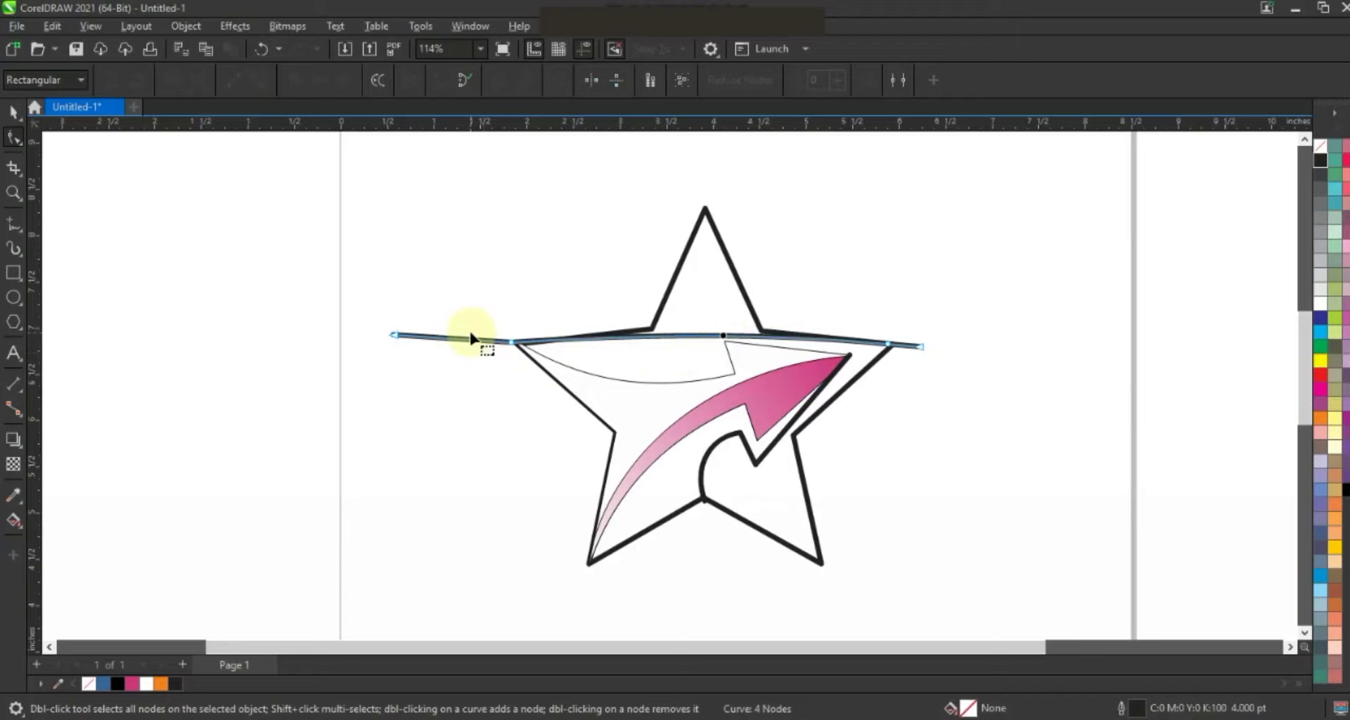
- Draw a V-shaped 4 pt line from left of the star's top point to its upper-right inner corner and out to the right
left_click(13, 225)
left_click(678, 232)
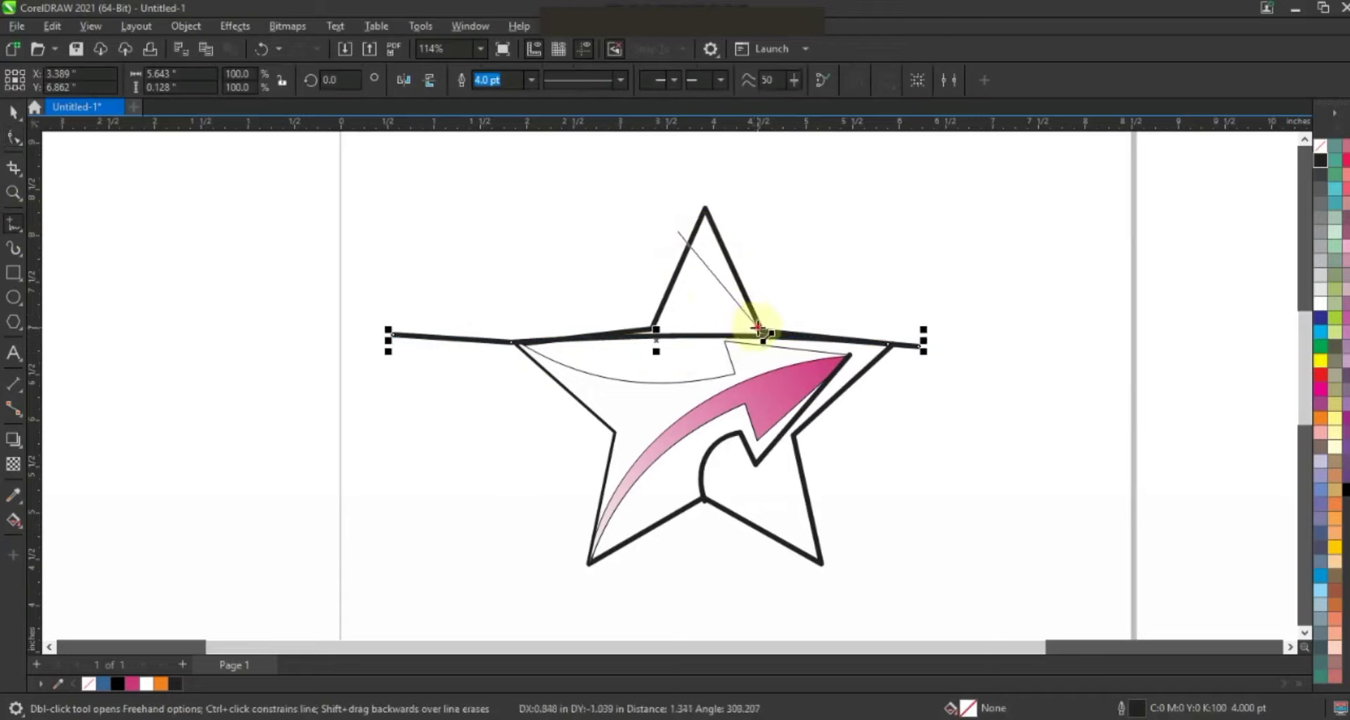
double_click(757, 327)
left_click(812, 293)
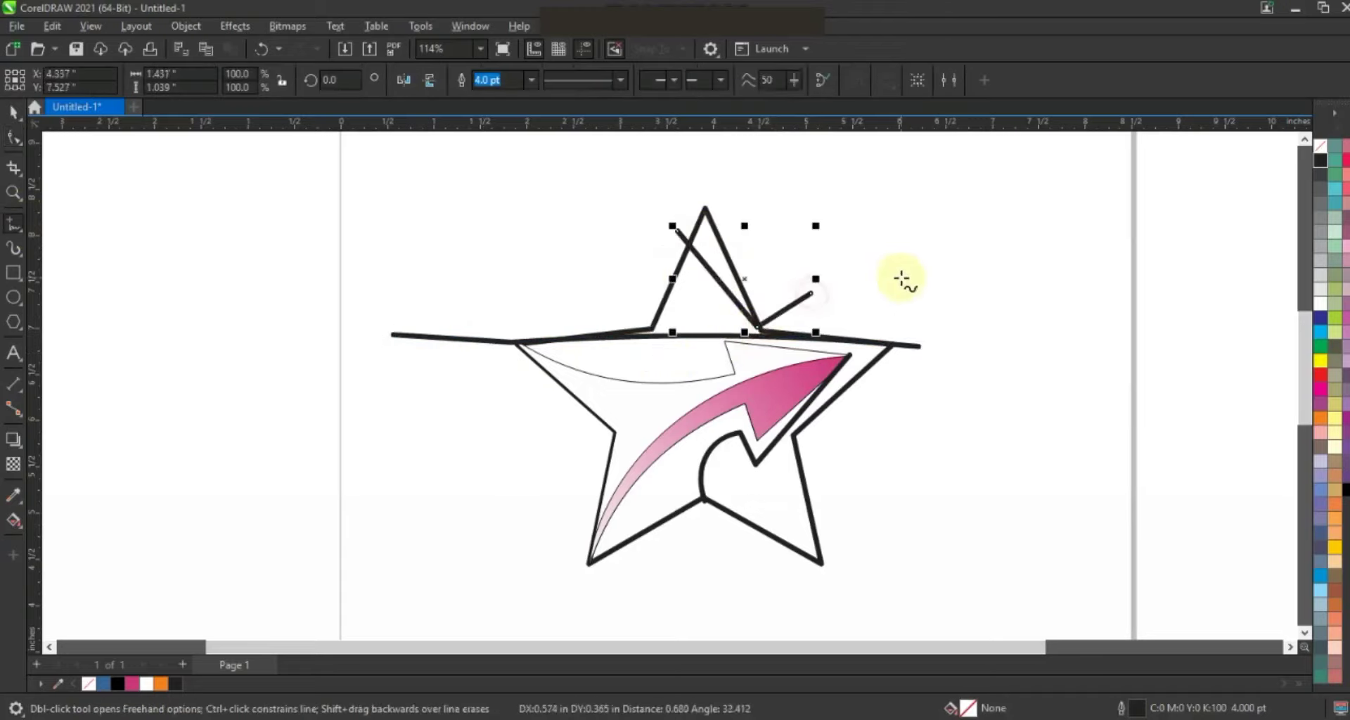
left_click(8, 121)
left_click(250, 237)
- Smart-fill the star's two upper areas, the large area beside the arrow and the lower-left area with blue #3496CF and 0.5 pt outlines
left_click(13, 521)
left_click(192, 80)
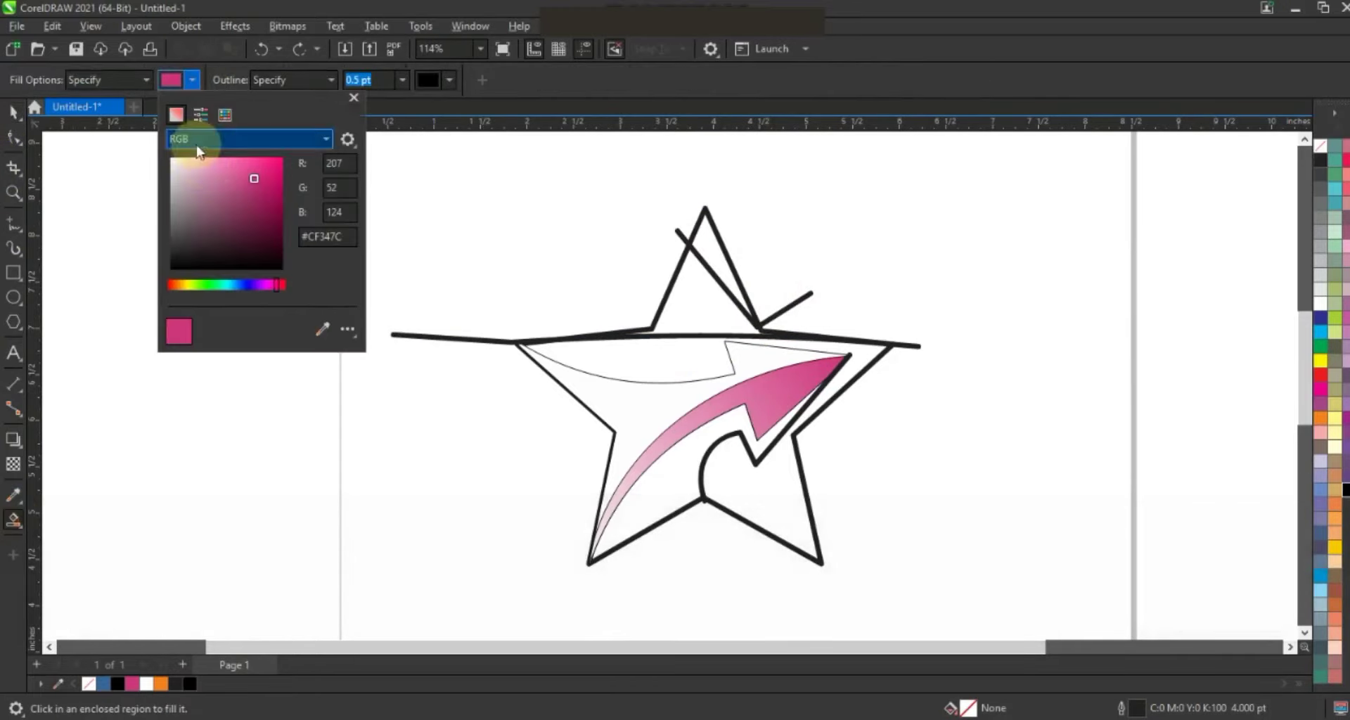
left_click(234, 284)
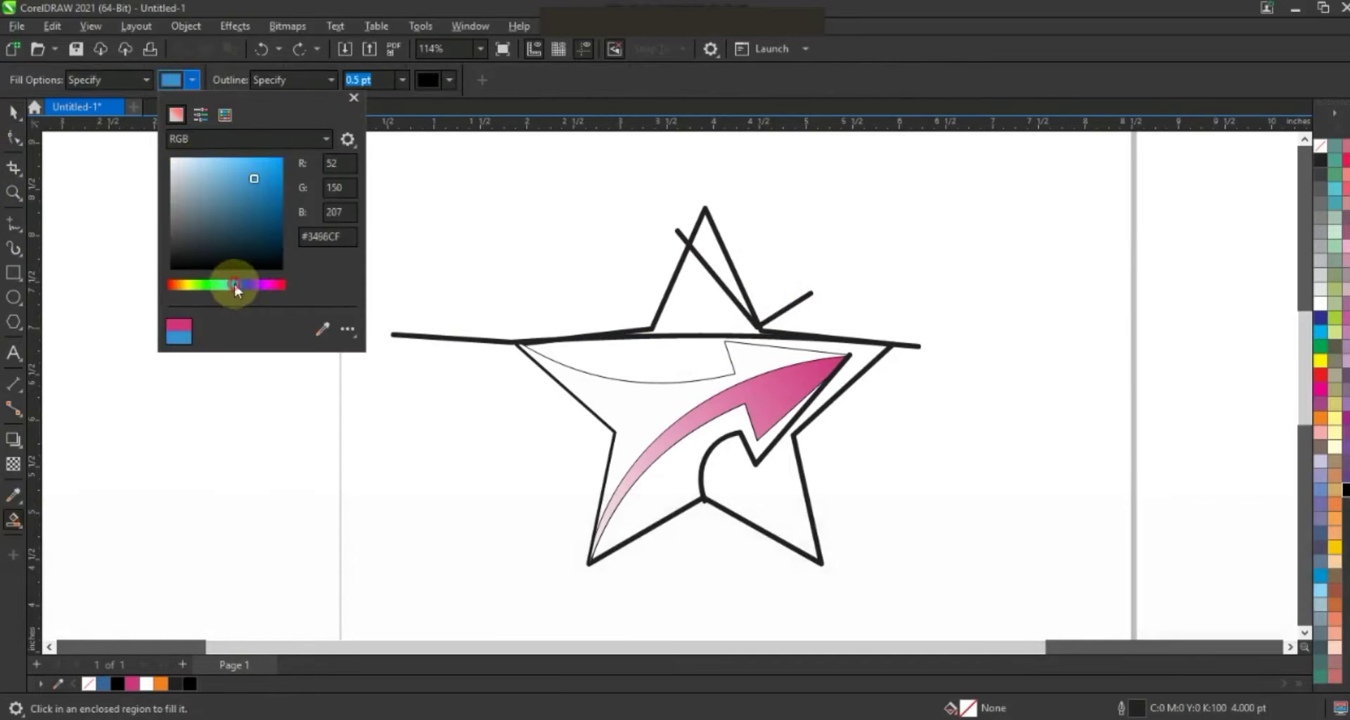
left_click(698, 312)
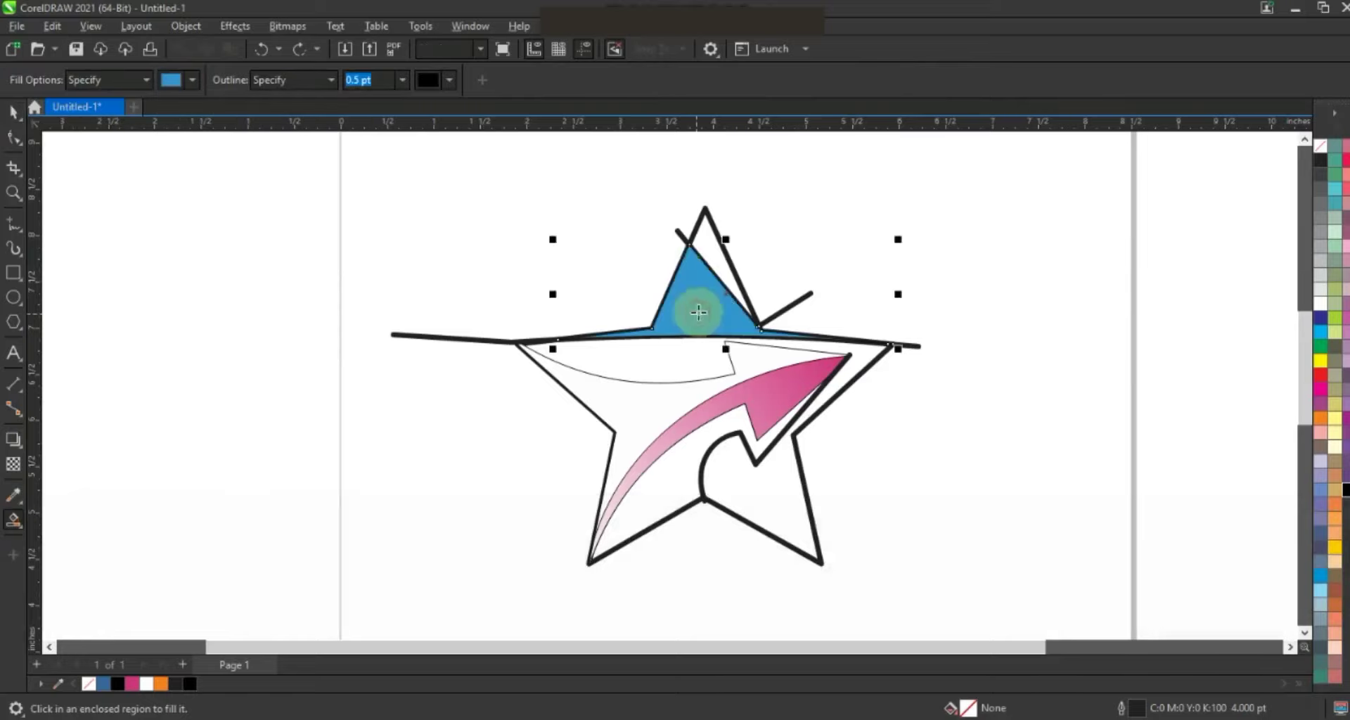
left_click(707, 257)
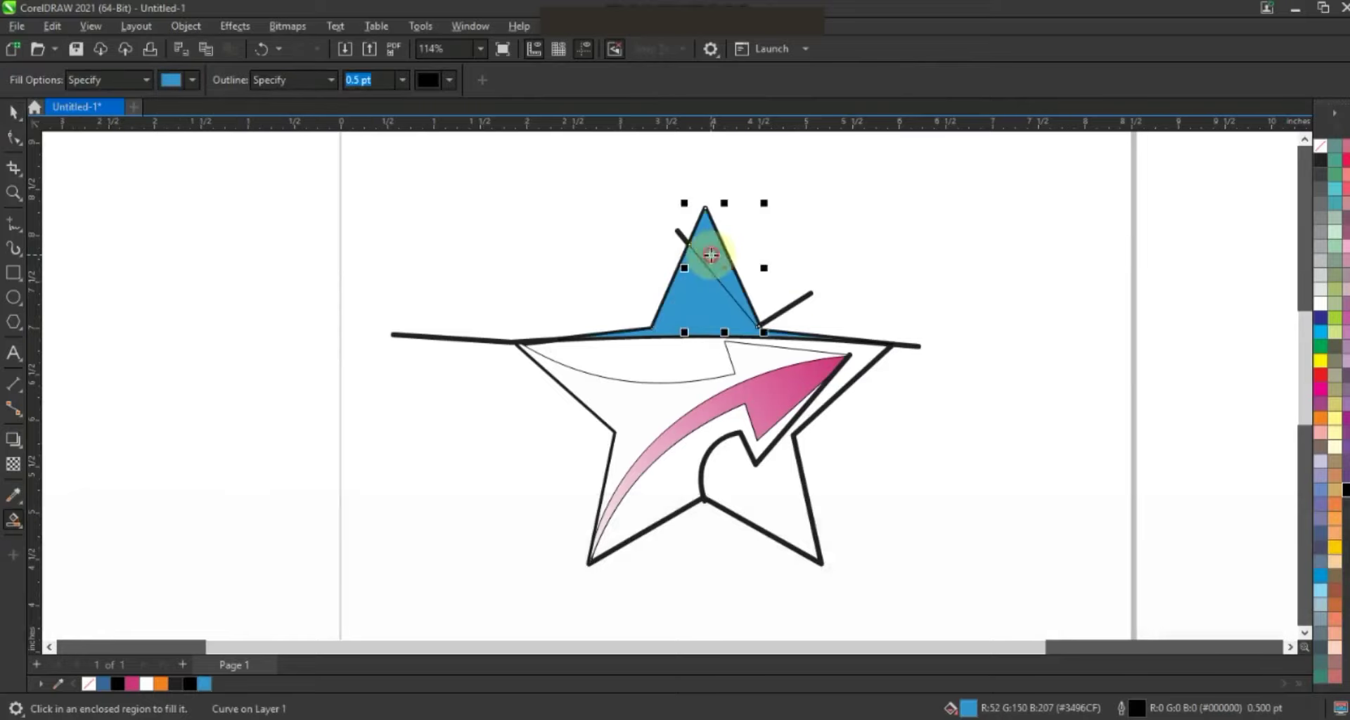
left_click(878, 356)
left_click(657, 501)
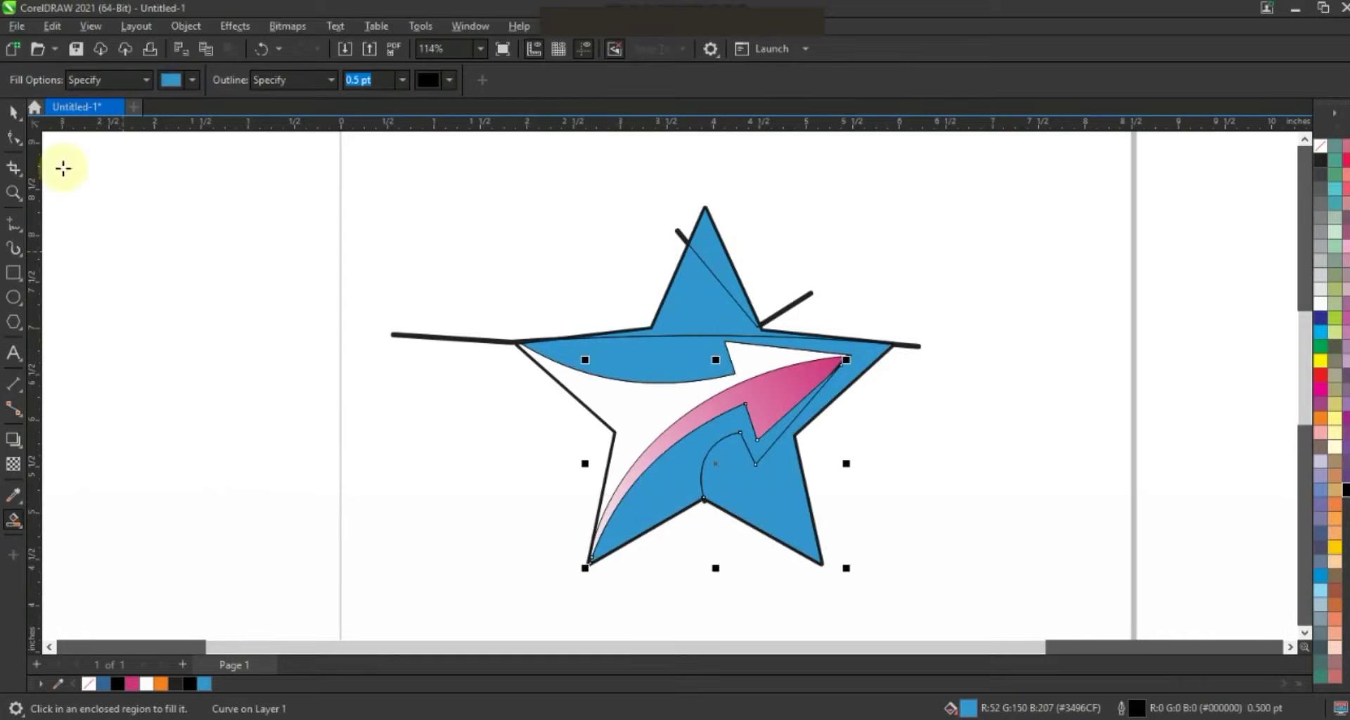
- Delete the V-shaped construction line and the long line crossing the star
left_click(14, 111)
left_click(791, 310)
key("Delete")
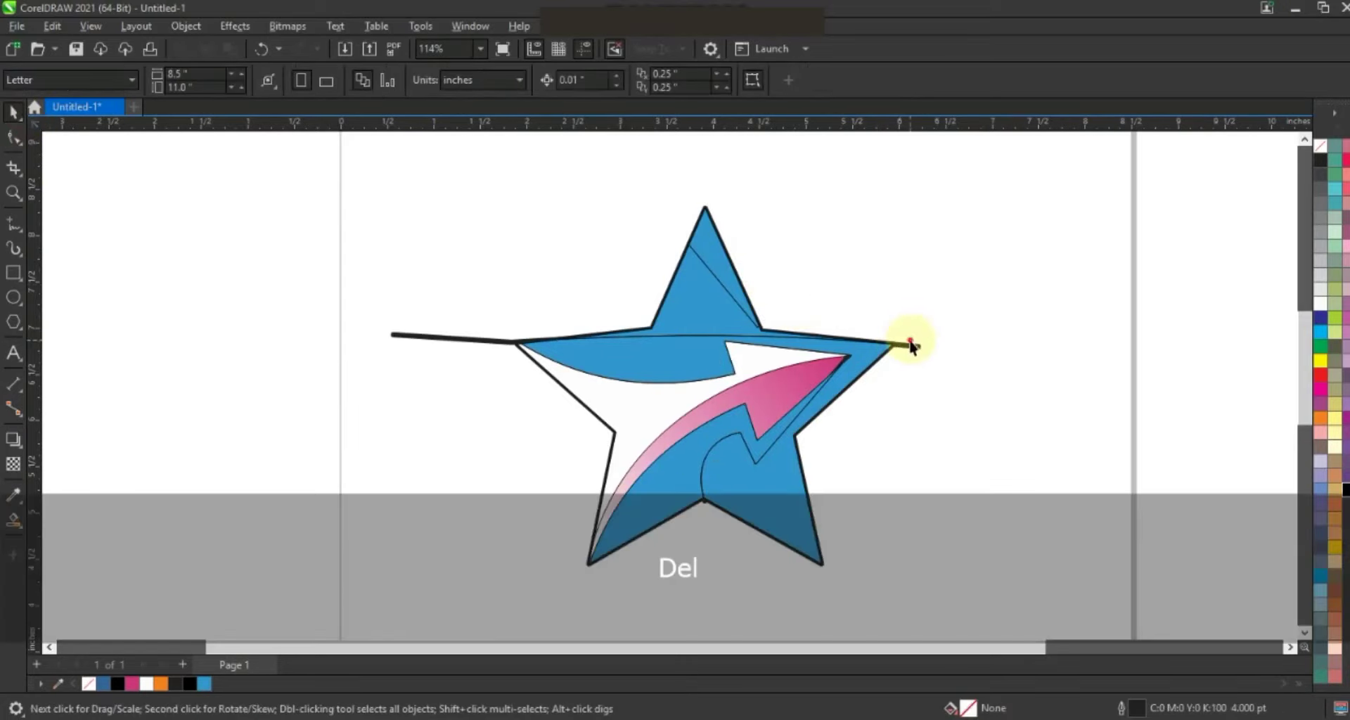
left_click(916, 348)
key("Delete")
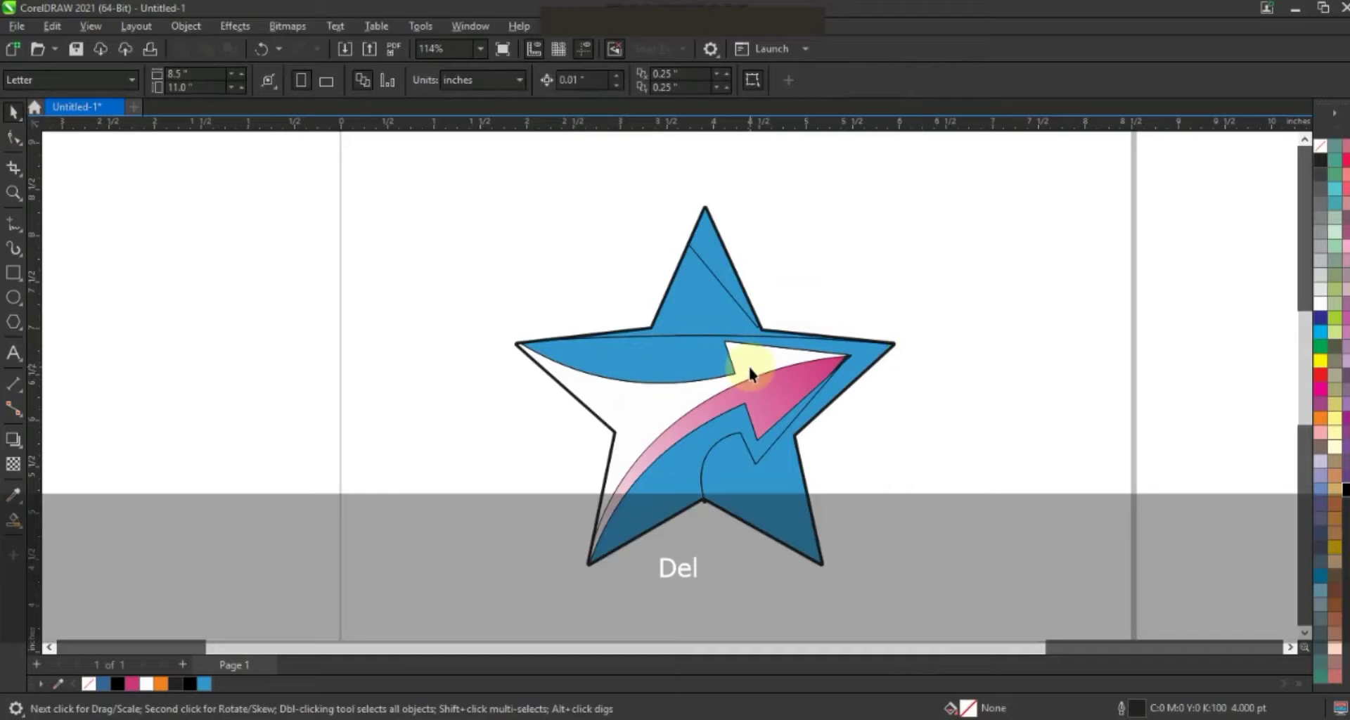
- Fill the narrow facet on the right of the star's top point with a gradient from light yellow down to orange, leaving nothing selected
left_click(724, 268)
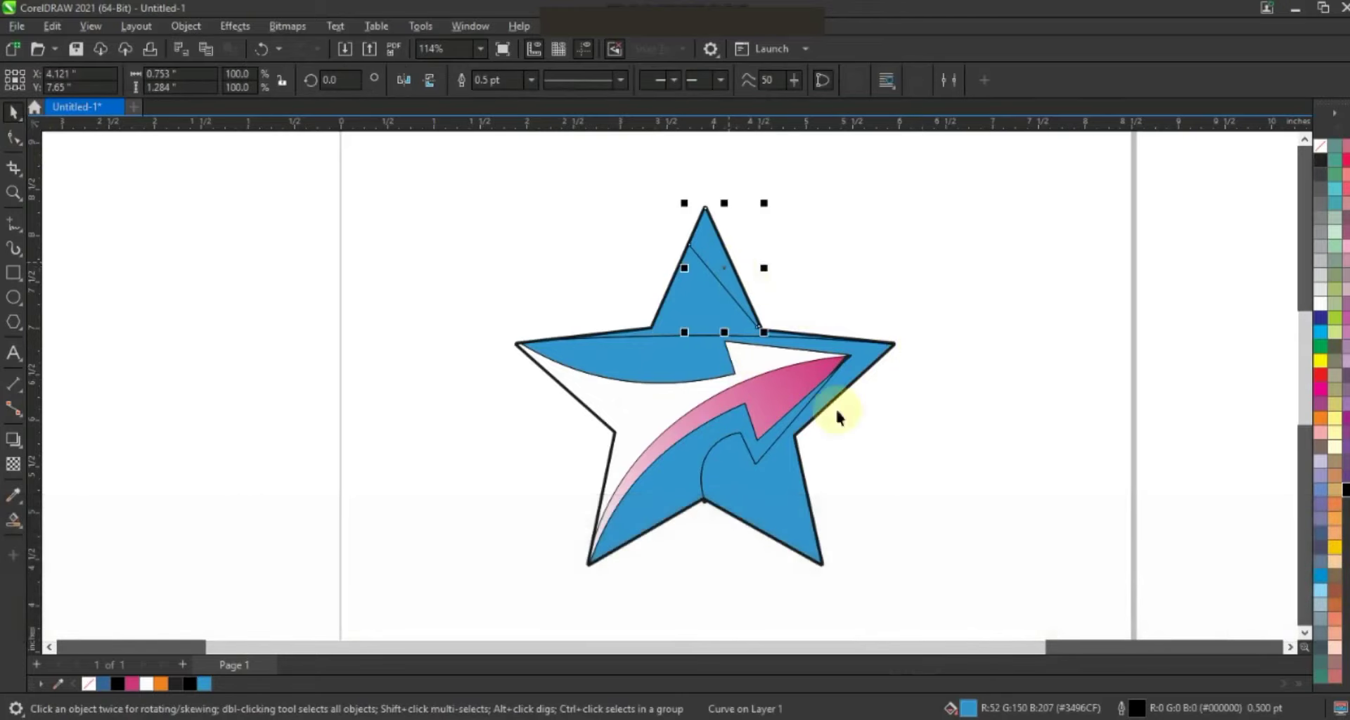
left_click(1335, 424)
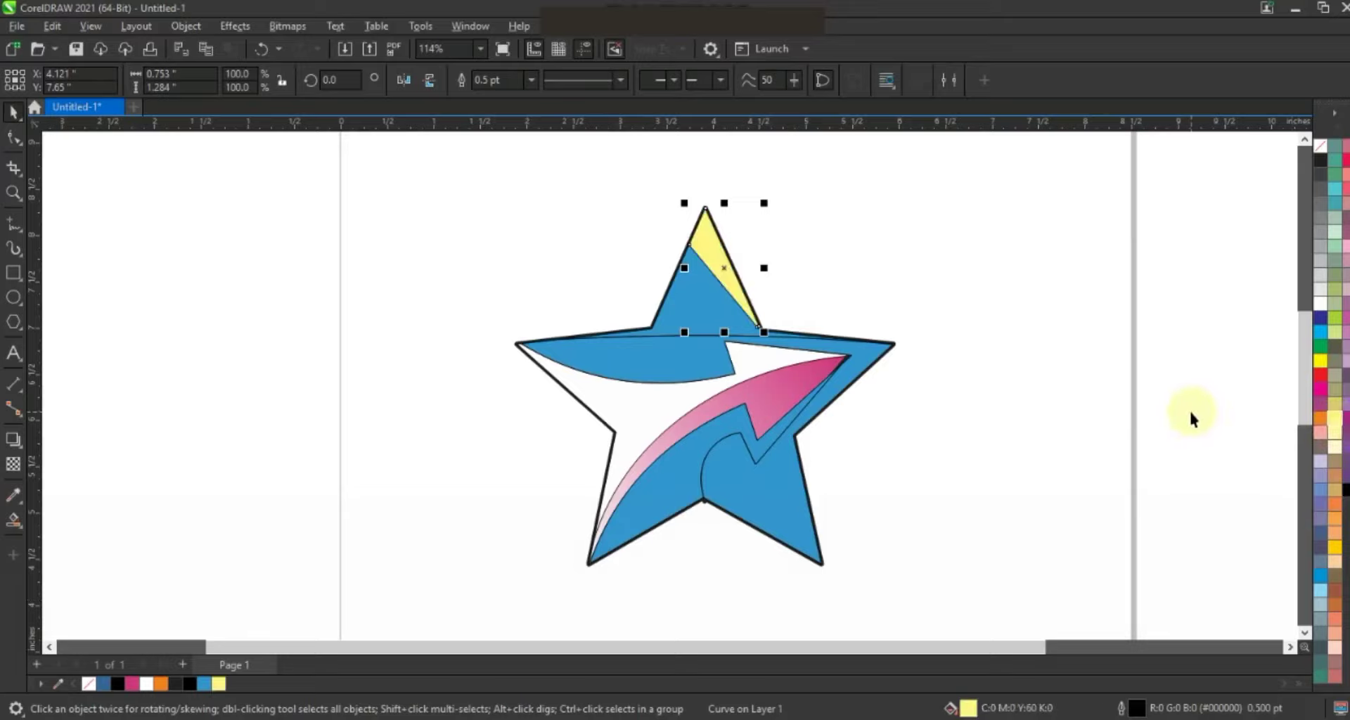
left_click(18, 522)
left_click(38, 524)
left_click_drag(709, 236, 744, 299)
left_click_drag(1326, 429, 780, 341)
left_click(13, 112)
left_click(134, 201)
- Fill the larger facet below the star's top point with yellow C0 M20 Y100 K0 graded horizontally to orange
left_click(688, 304)
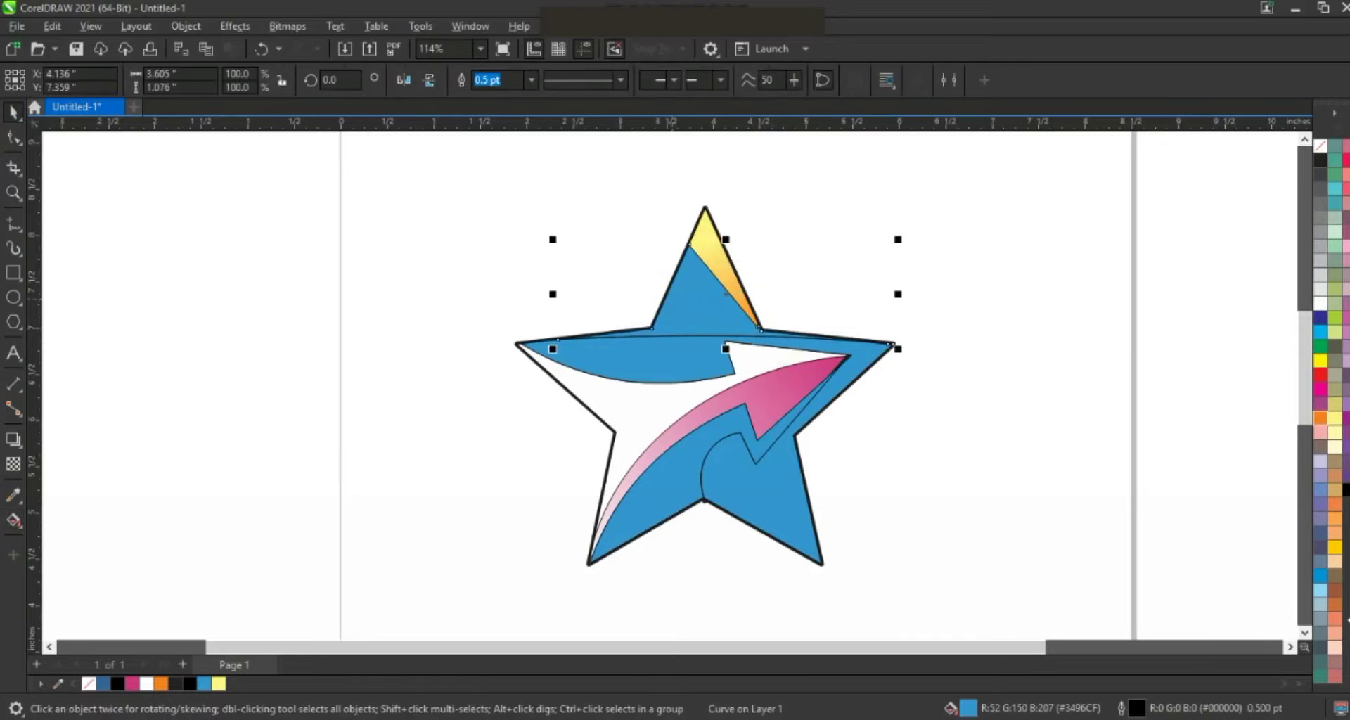
left_click(1335, 551)
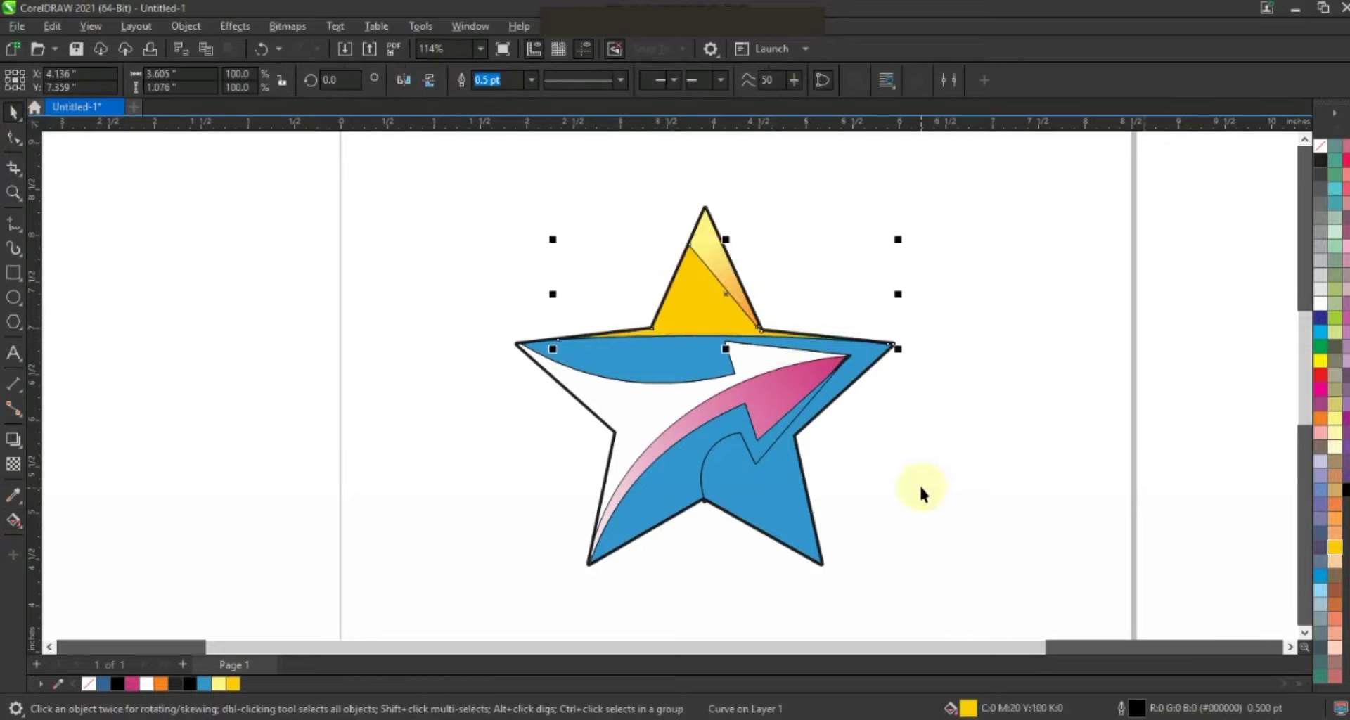
left_click(14, 520)
left_click_drag(567, 314, 730, 313)
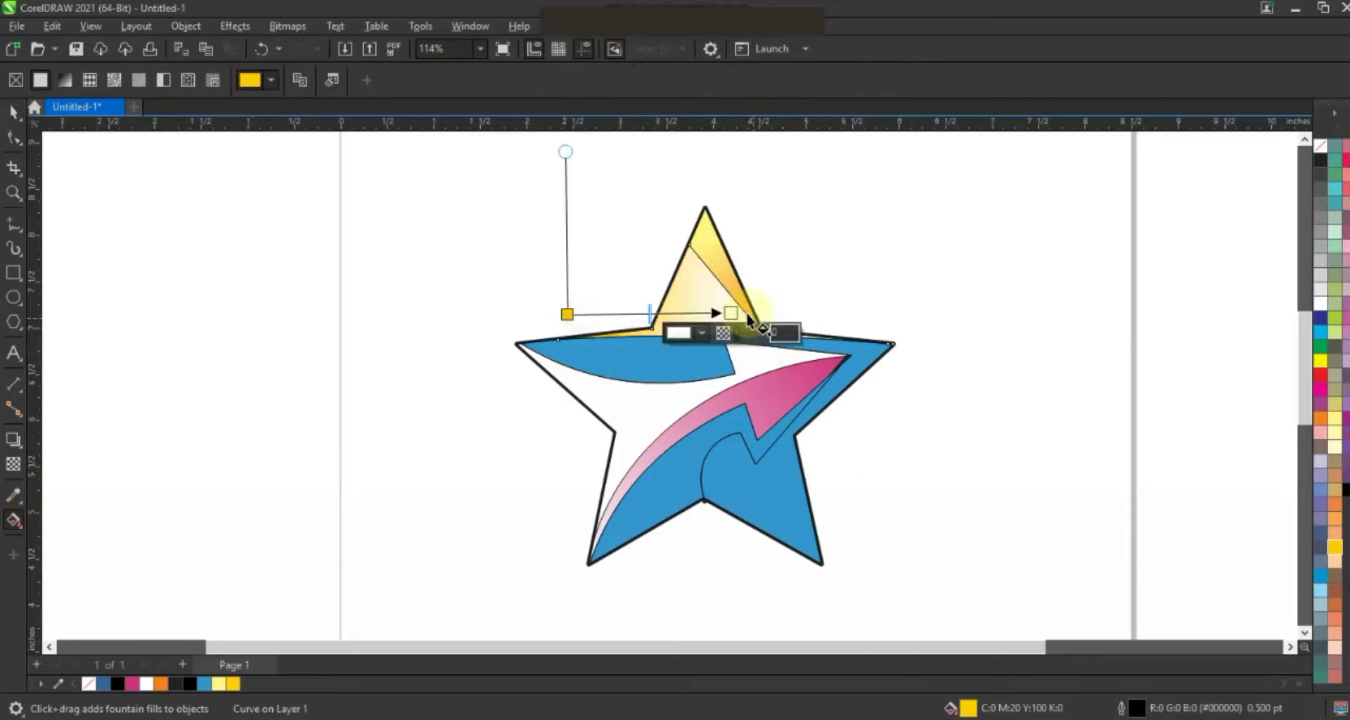
left_click_drag(1328, 422, 785, 319)
- Reverse and shorten the larger upper facet's gradient so it runs from orange on the left to yellow on the right, and deselect it
left_click_drag(567, 314, 629, 310)
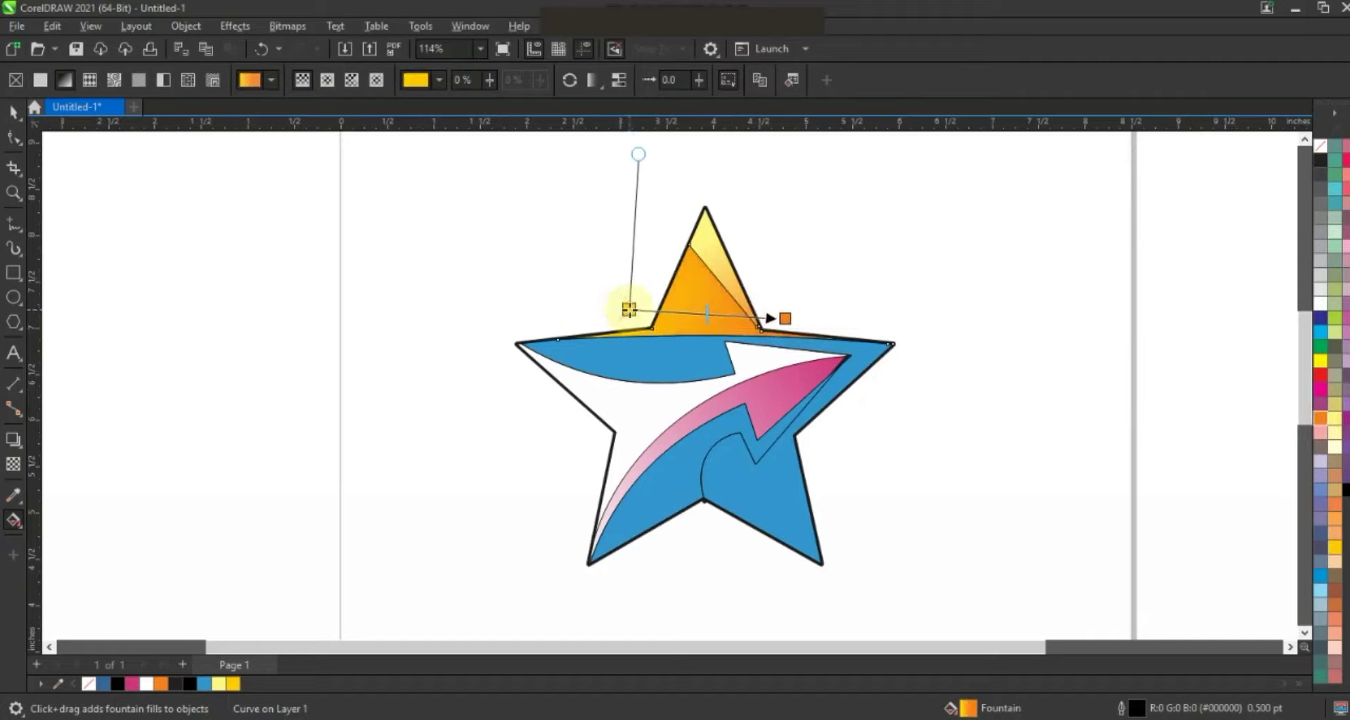
left_click_drag(784, 318, 770, 293)
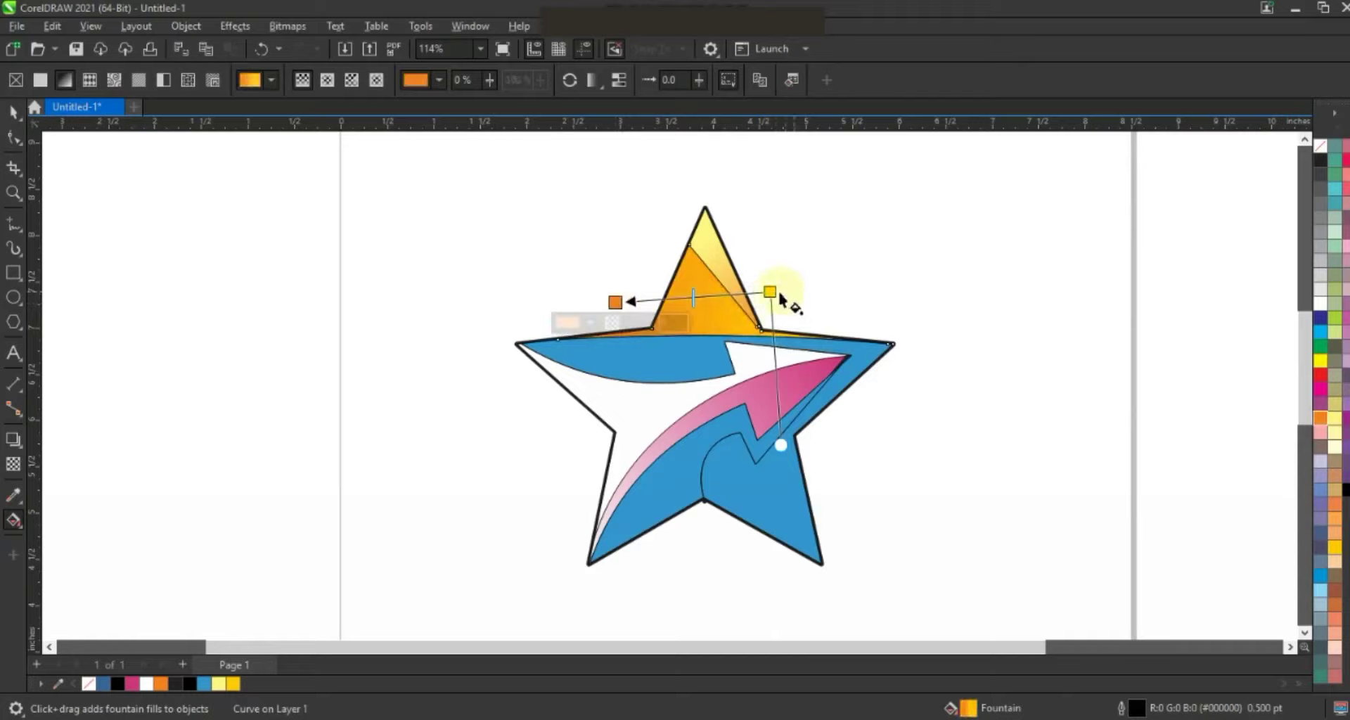
left_click(13, 112)
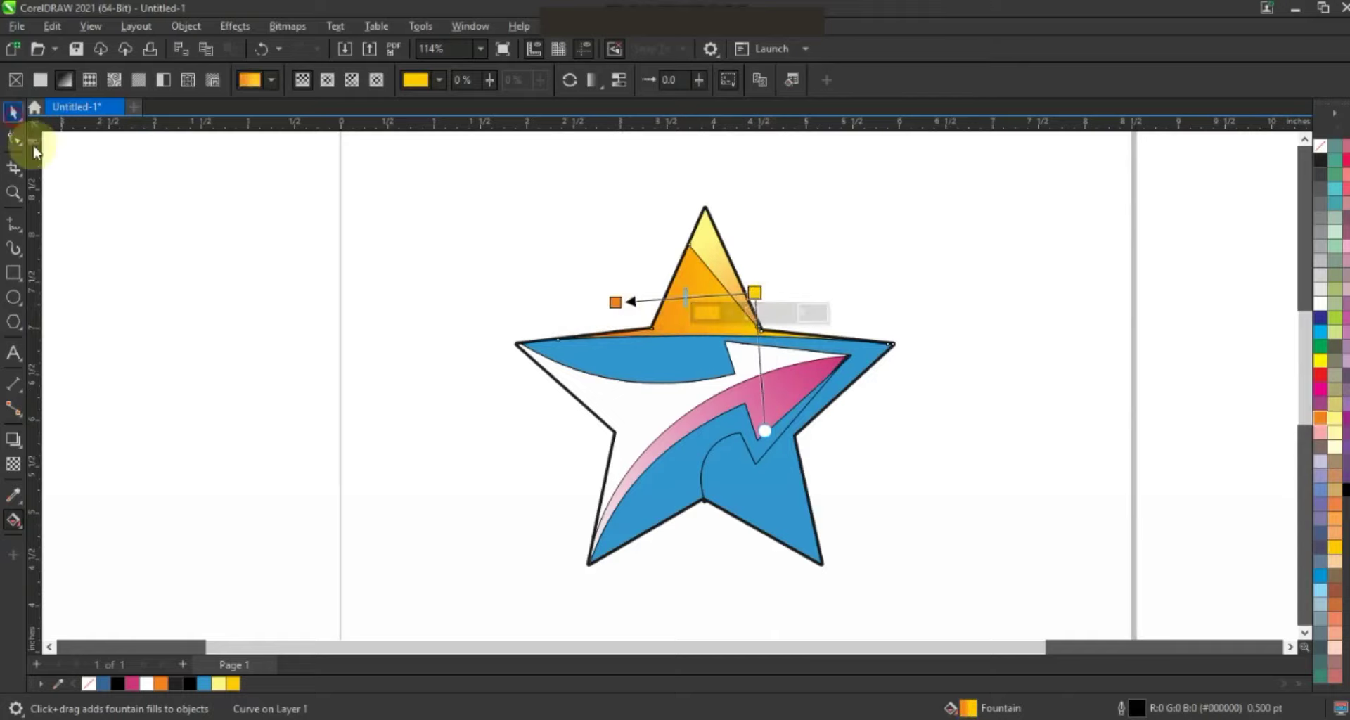
left_click(121, 268)
- Fill the large region across the star and its lower-right point with a gradient from red C0 M100 Y100 K0 to orange, and deselect it
left_click(598, 359)
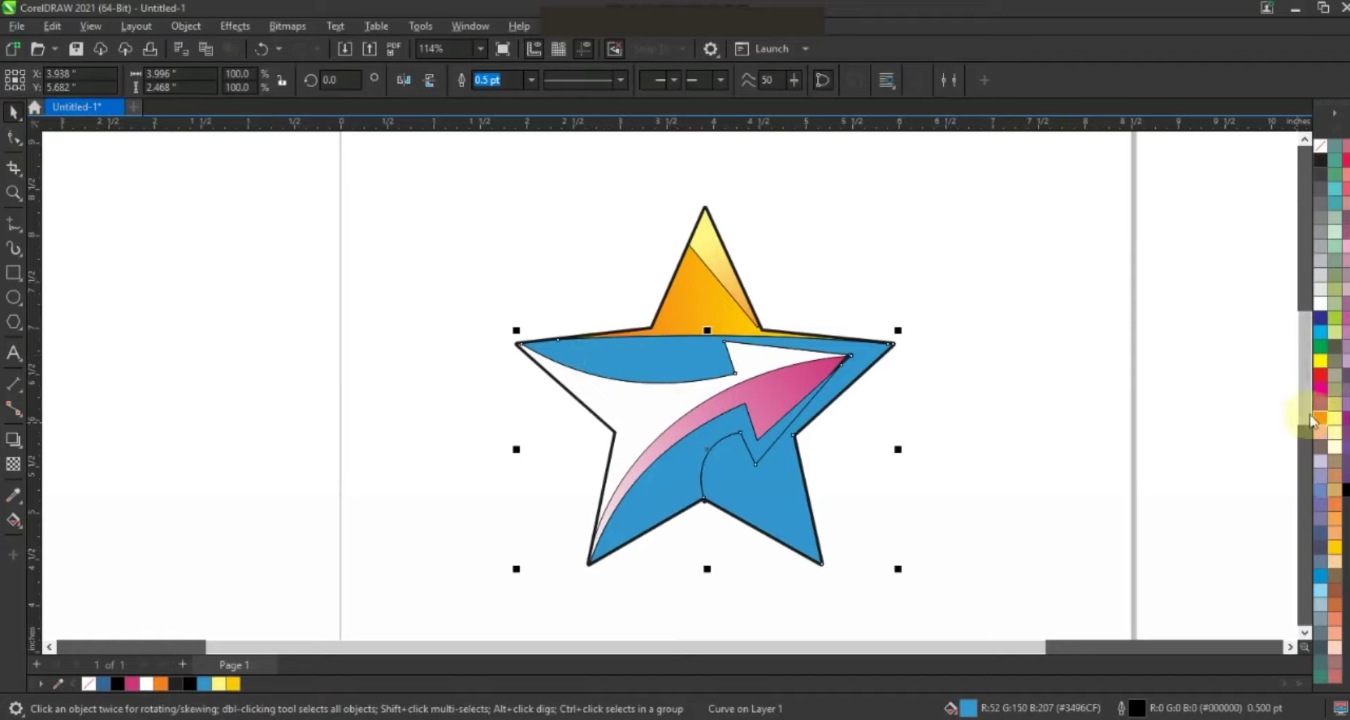
left_click(1321, 381)
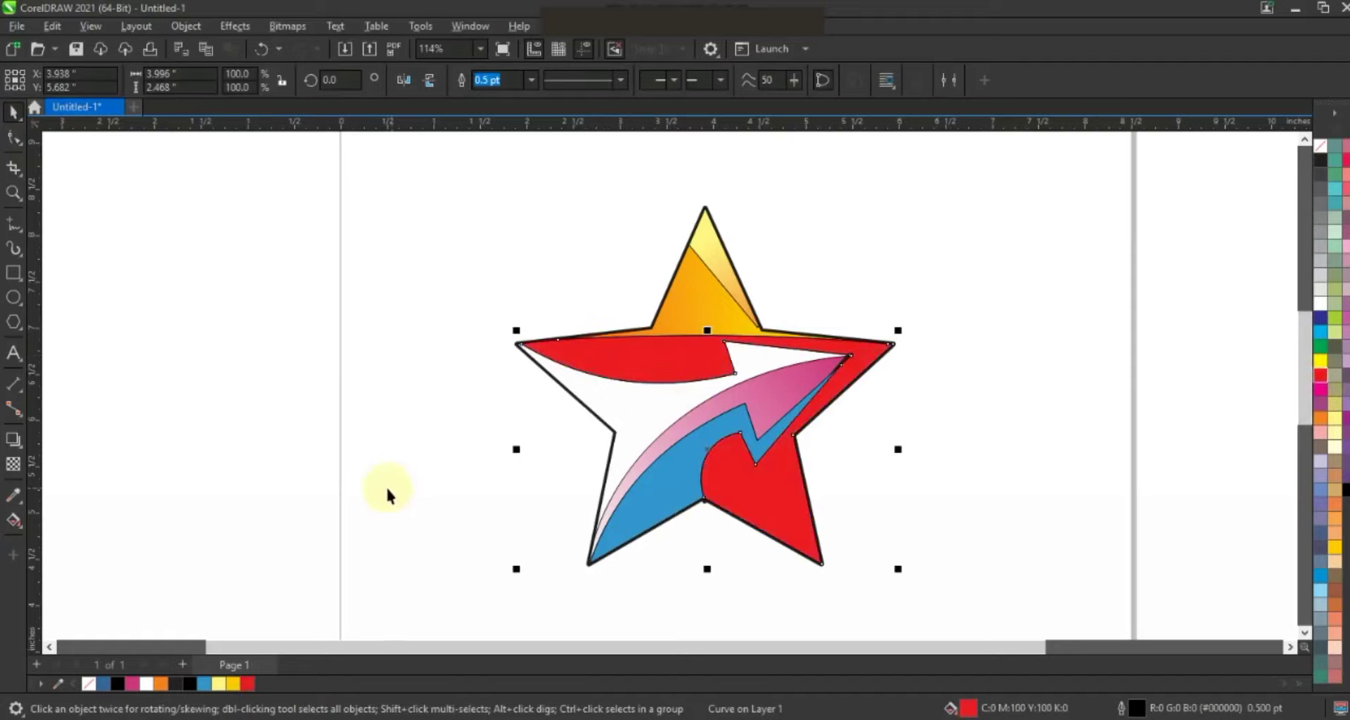
left_click(13, 520)
left_click_drag(694, 458, 820, 380)
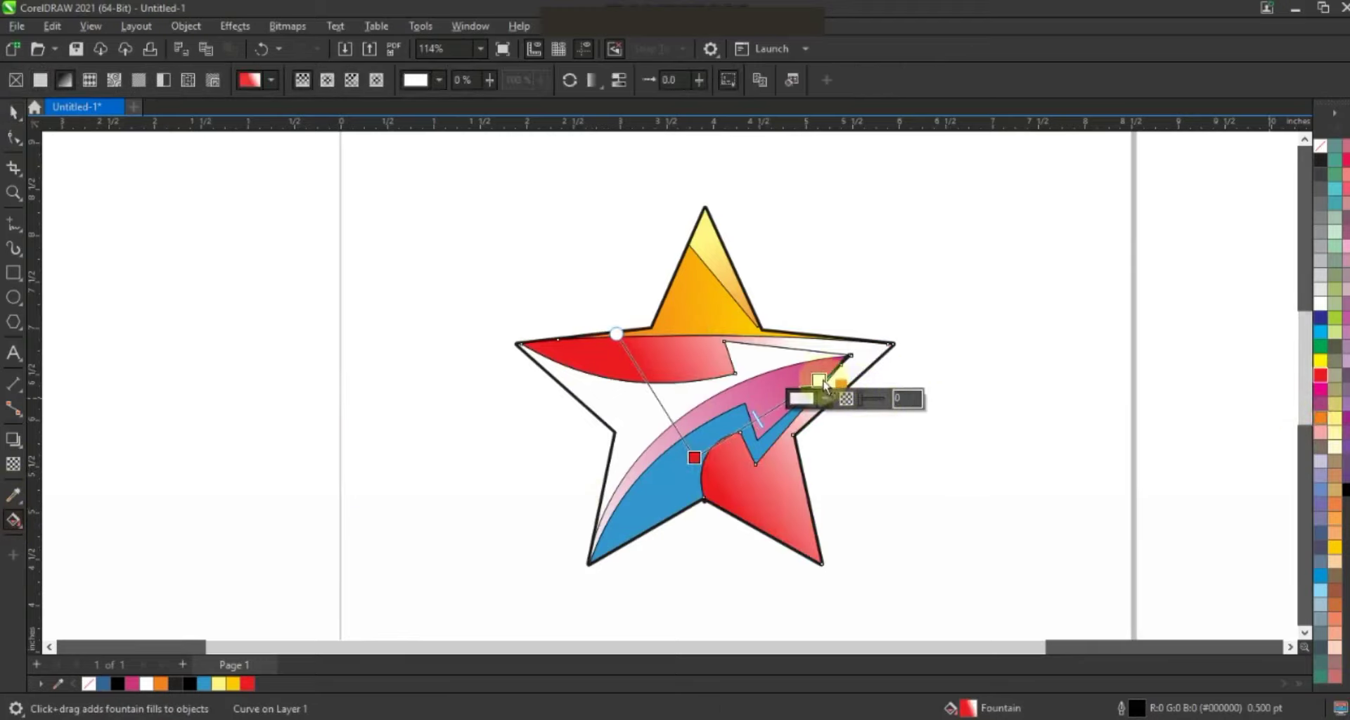
left_click_drag(823, 380, 819, 380)
left_click_drag(694, 458, 578, 507)
left_click_drag(812, 384, 748, 381)
left_click(12, 114)
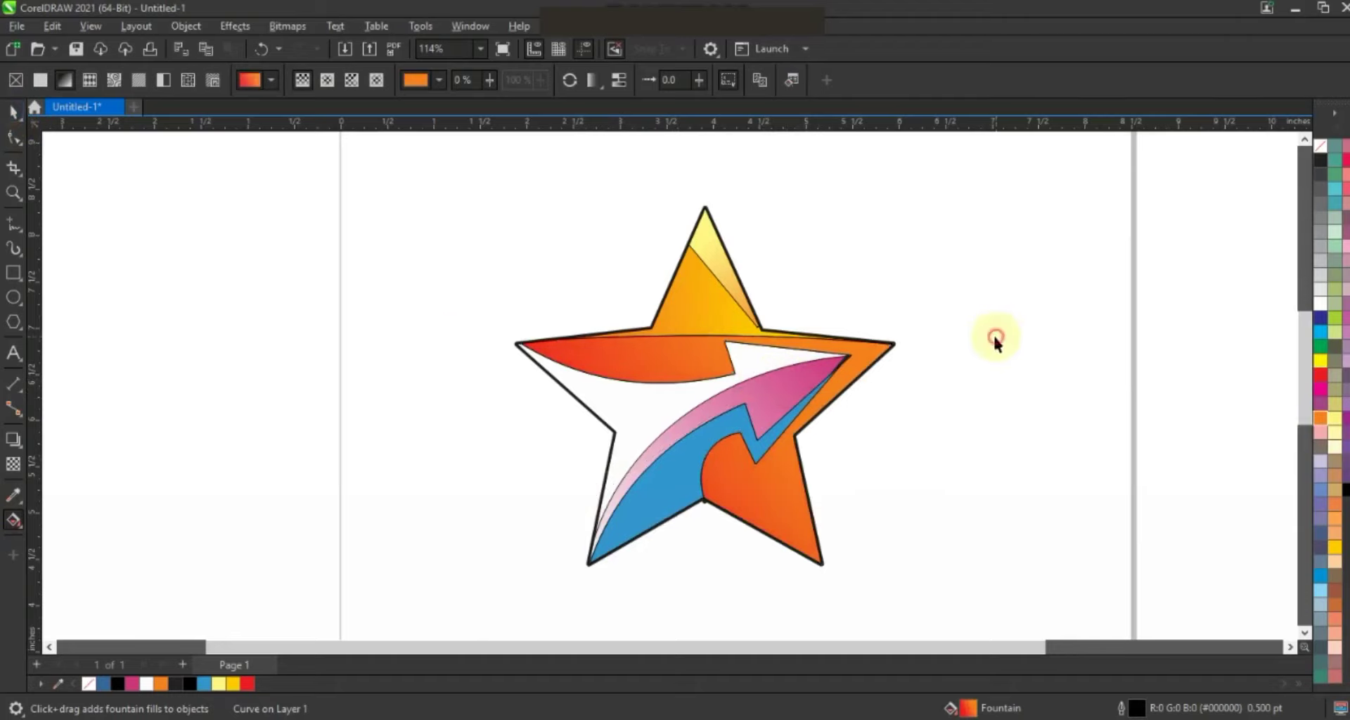
left_click(994, 336)
- Recolour the semi-transparent shape over the star's lower-left region dark red C25 M100 Y100 K31 and leave nothing selected
left_click(664, 505)
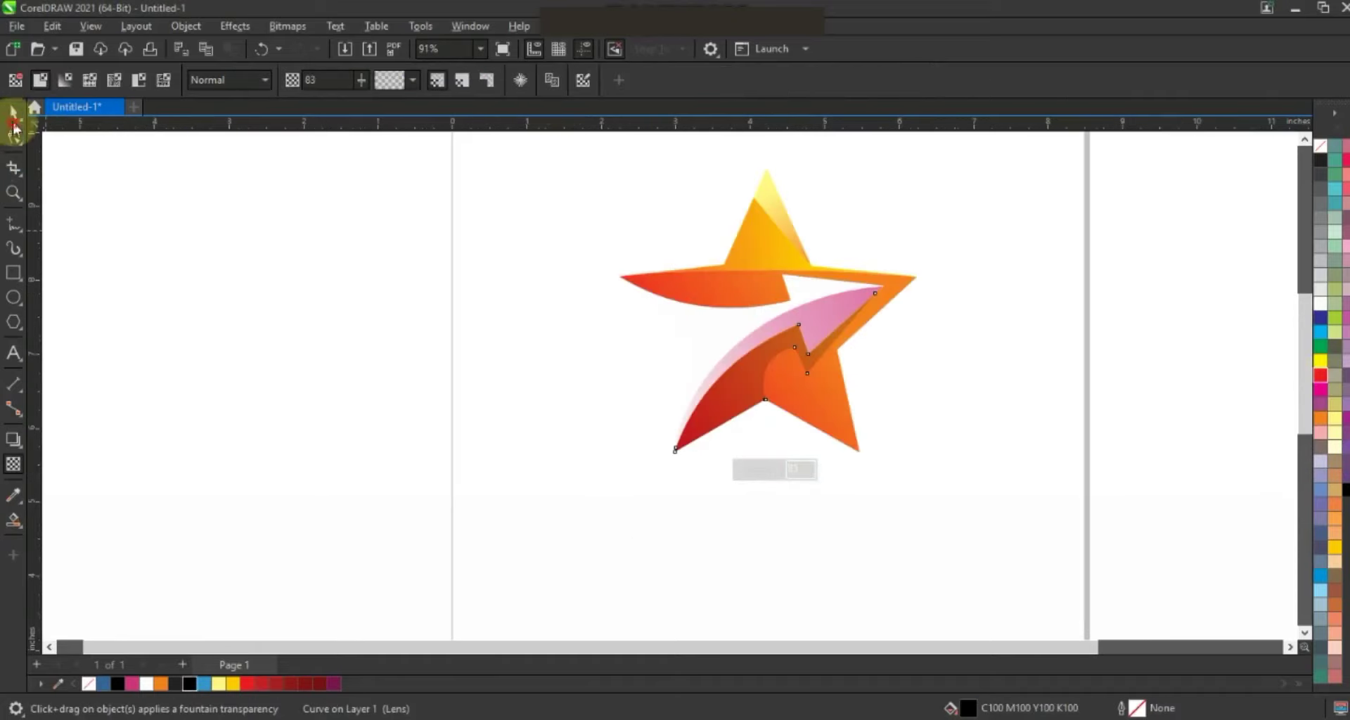
left_click(14, 125)
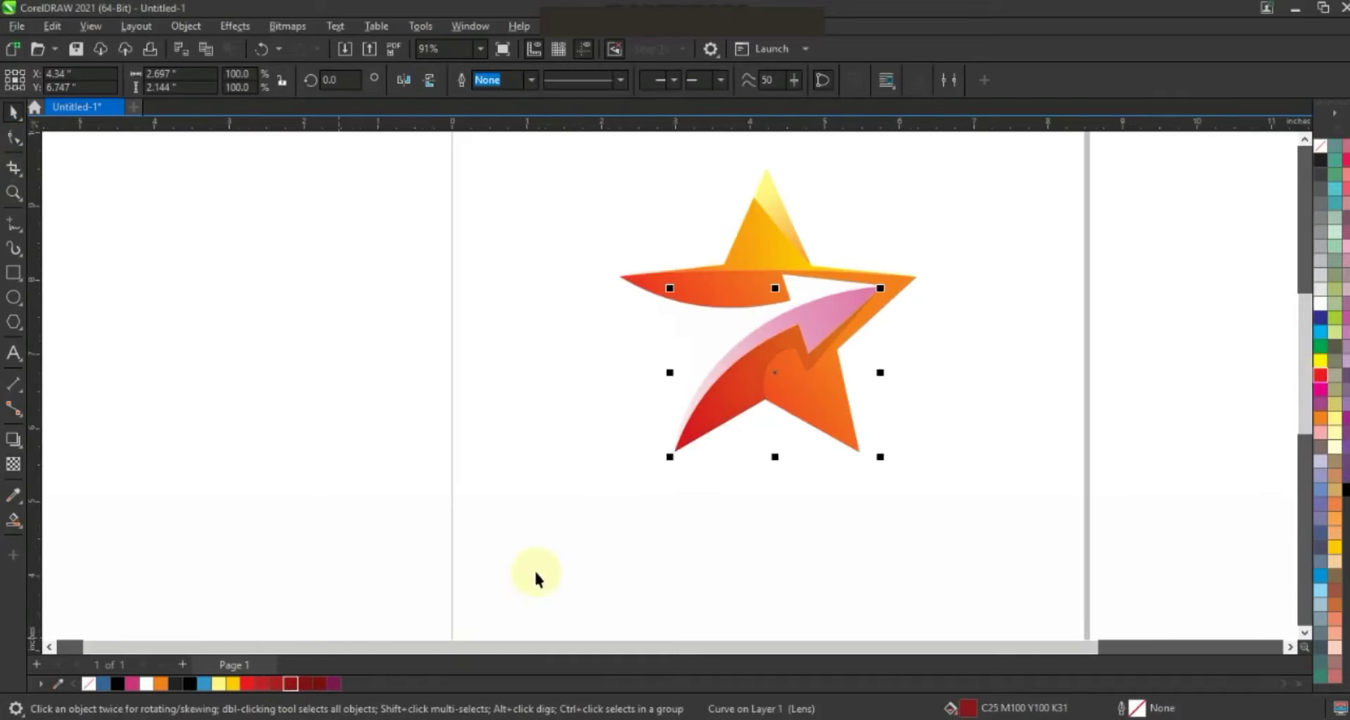
left_click(618, 569)
key("F3")
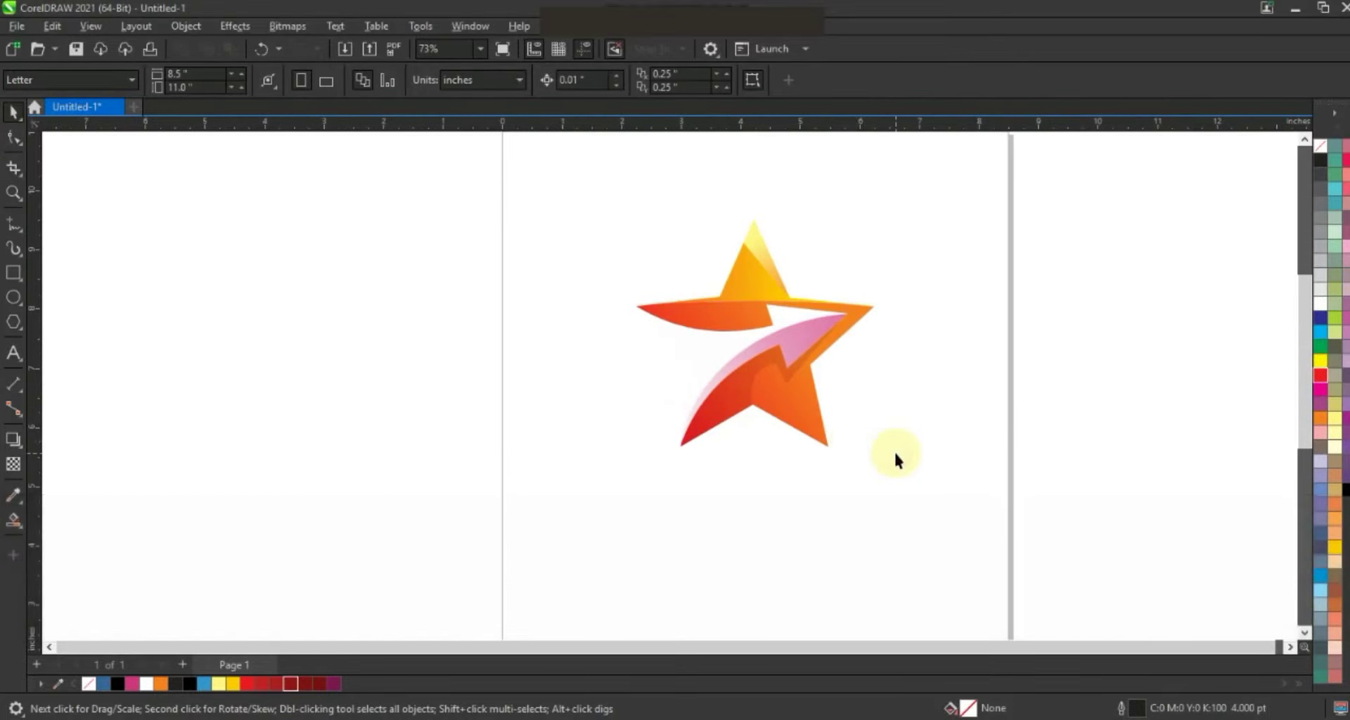
left_click(246, 719)
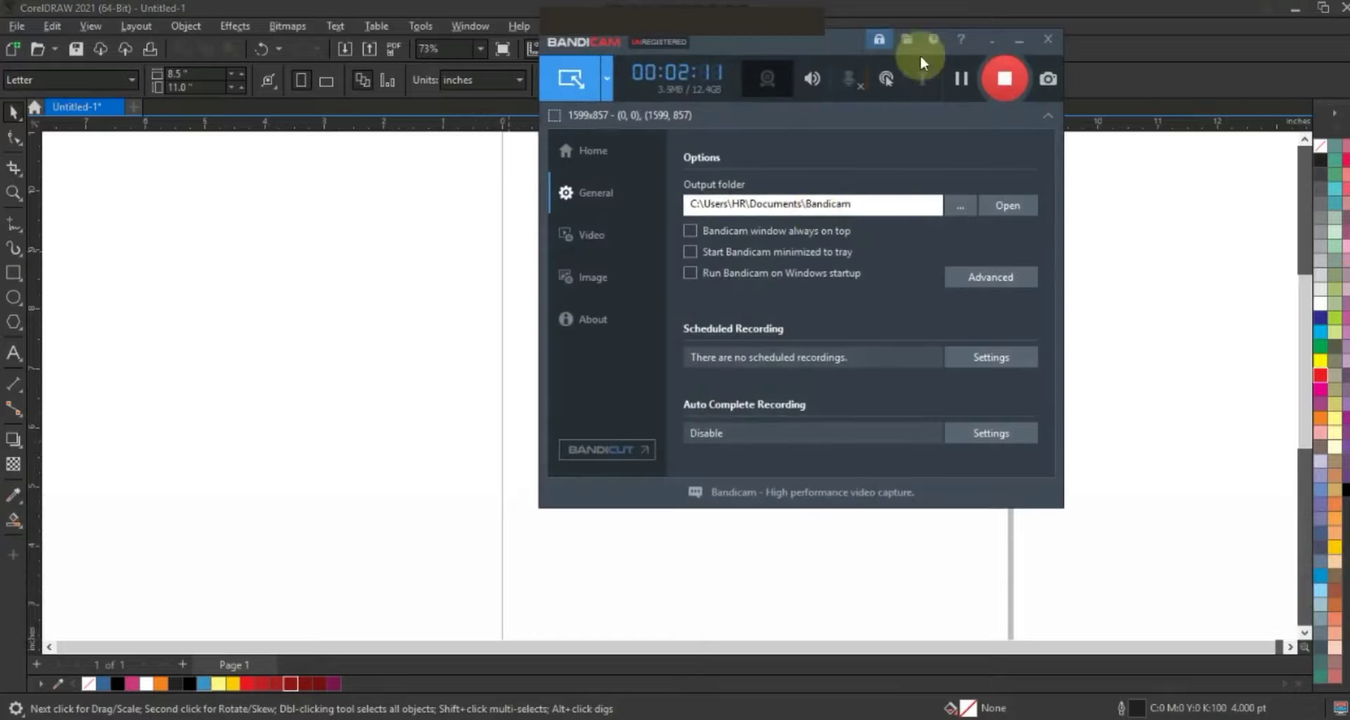